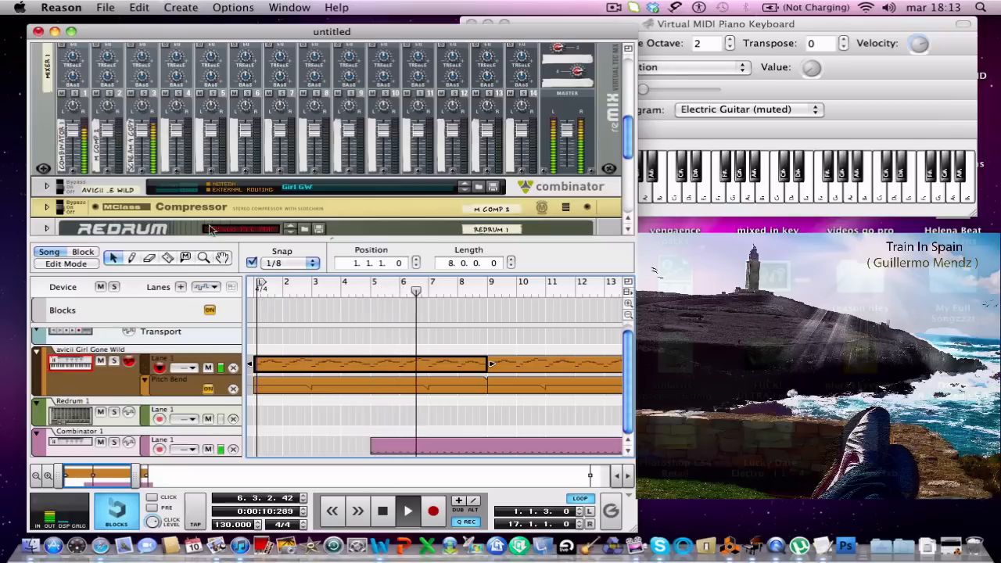
Examine the devices inside the Girl GW Combinator, from the Thor synthesizer through the equalizer to Scream 4
left_click(47, 186)
scroll(51, 191, "down", 5)
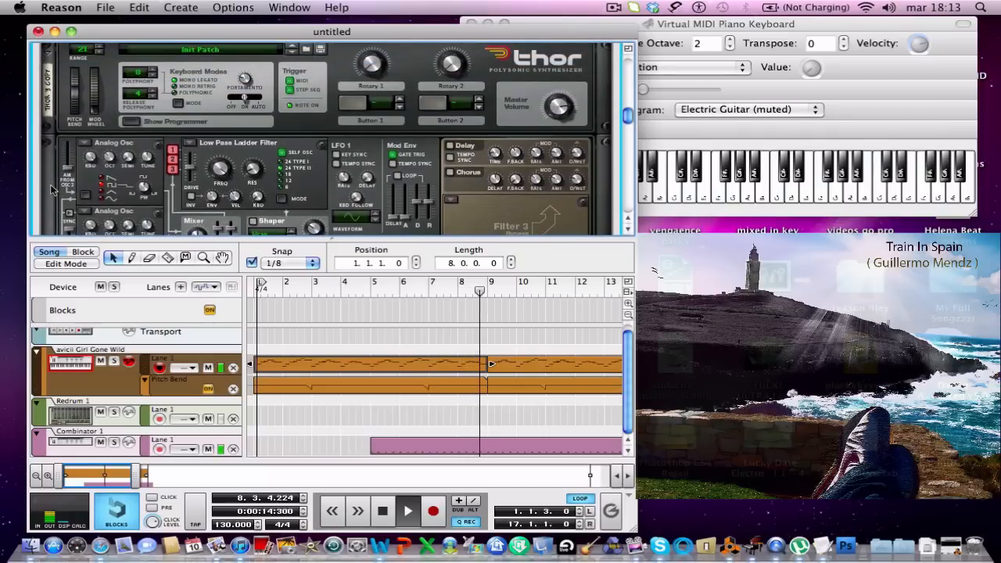
scroll(51, 190, "down", 10)
scroll(52, 191, "down", 12)
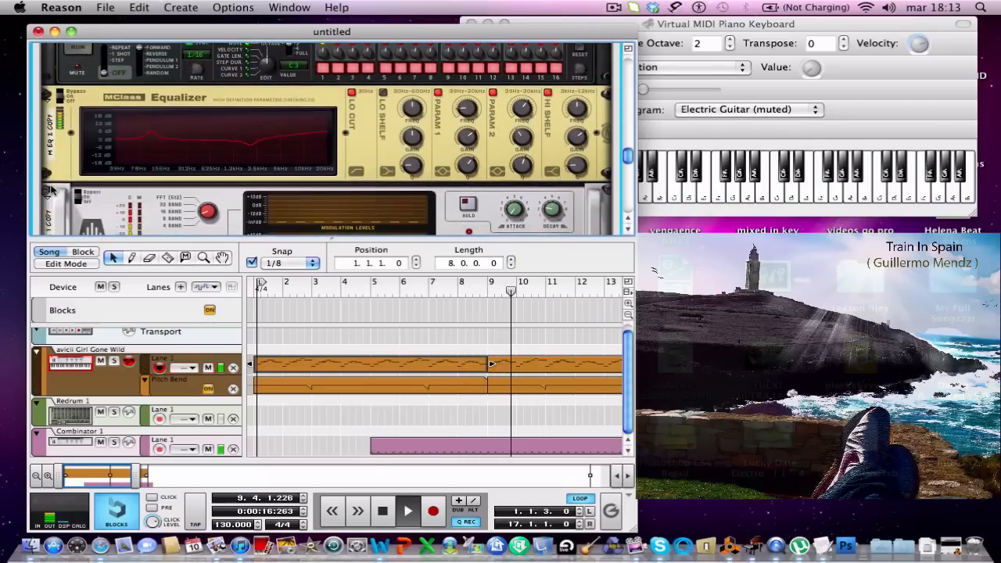
scroll(52, 191, "down", 3)
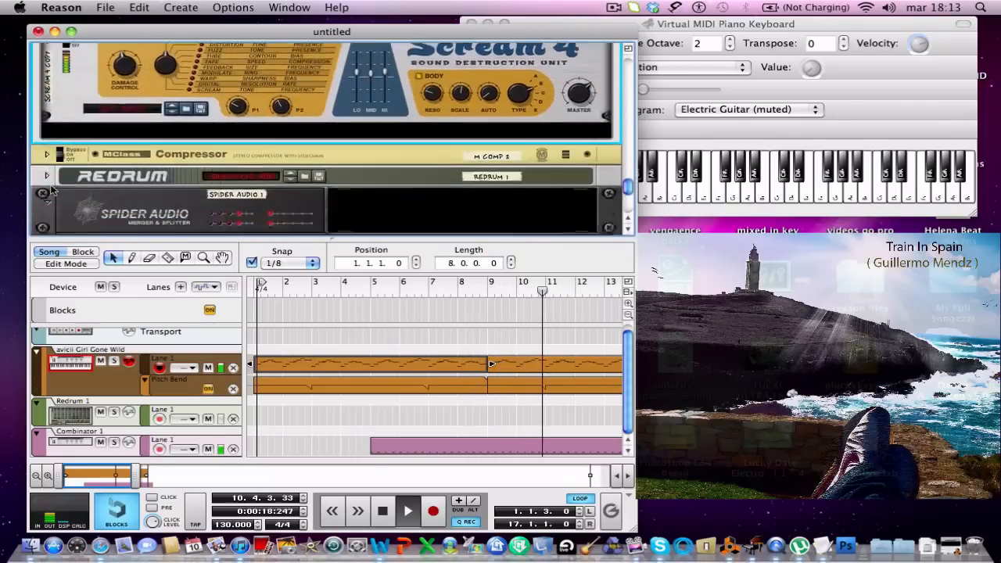
scroll(52, 191, "up", 15)
scroll(51, 191, "up", 5)
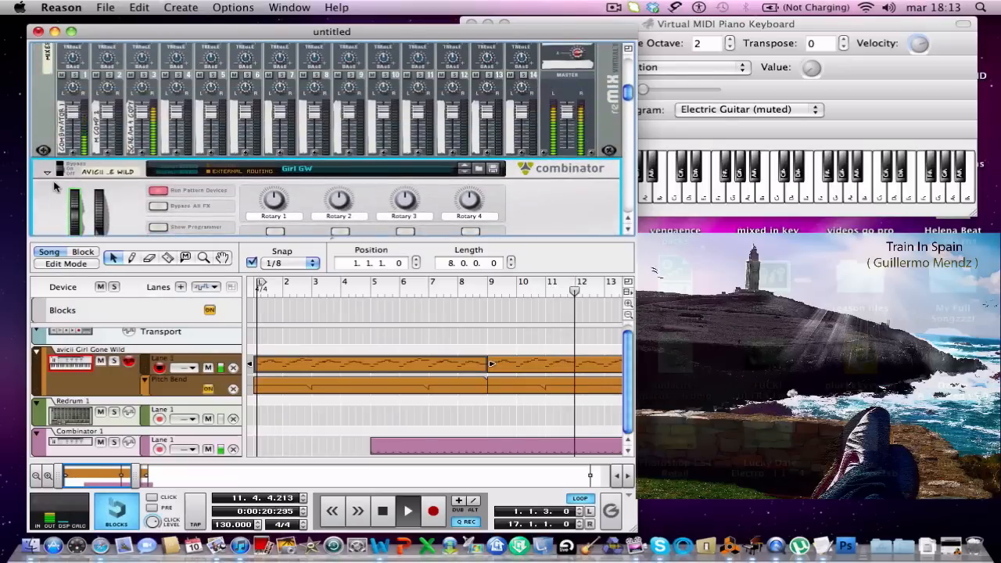
scroll(270, 345, "up", 1)
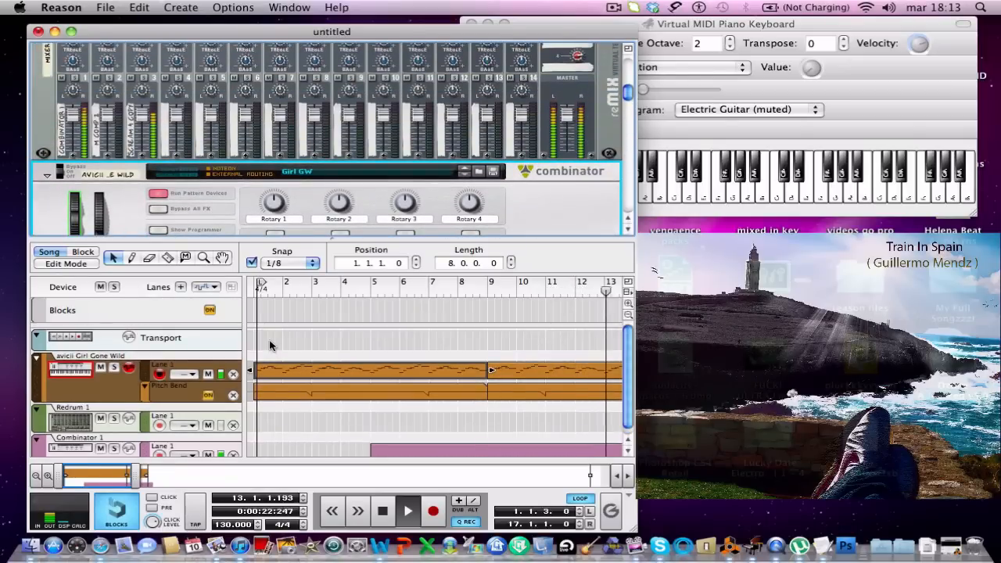
Open the avicii Girl Gone Wild clip starting at bar 9 and examine its note pattern
scroll(270, 345, "right", 8)
scroll(270, 345, "down", 1)
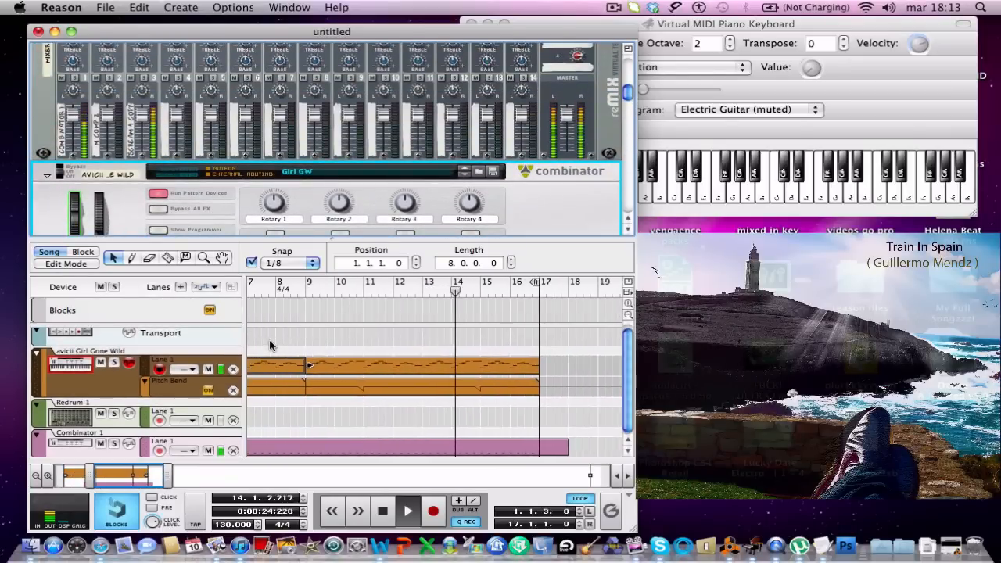
double_click(342, 371)
scroll(344, 370, "right", 2)
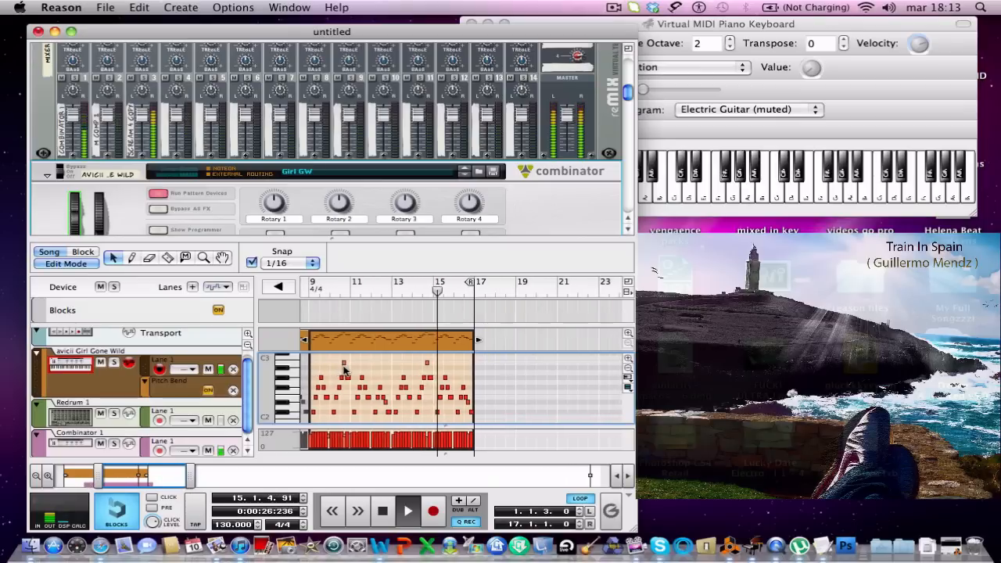
scroll(345, 371, "left", 2)
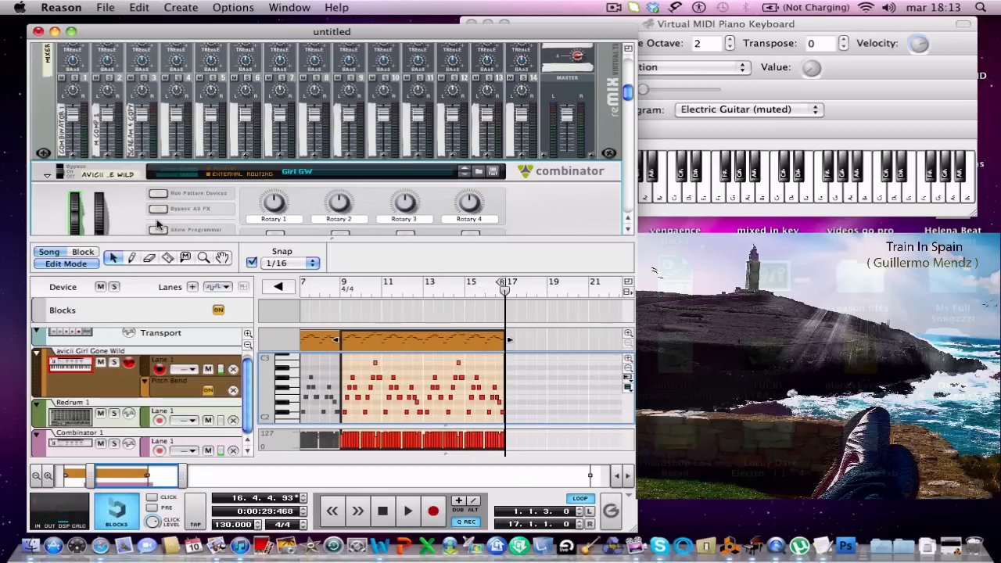
Switch to the untitled 2 song and create a Combinator below Mixer 1
left_click(54, 31)
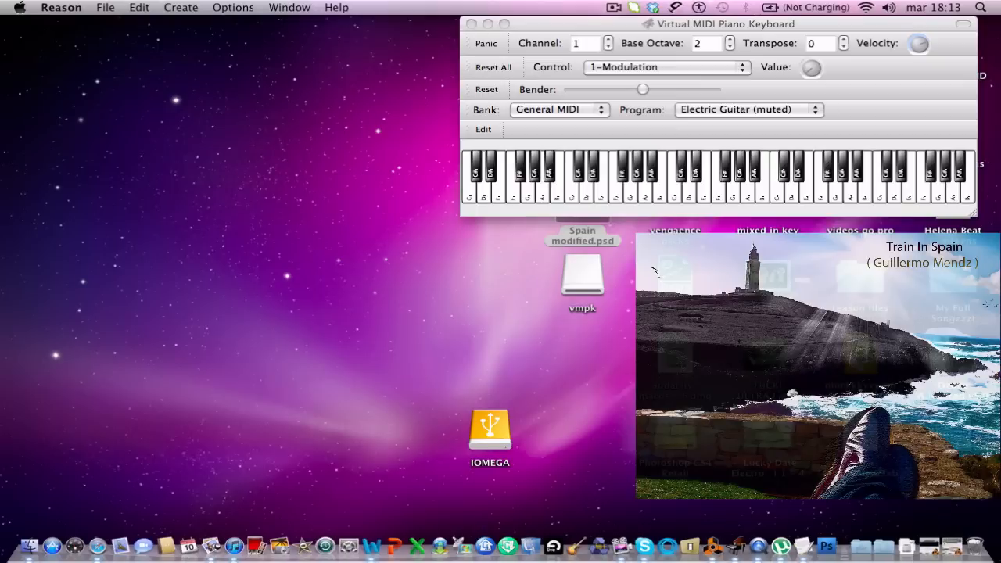
left_click(930, 546)
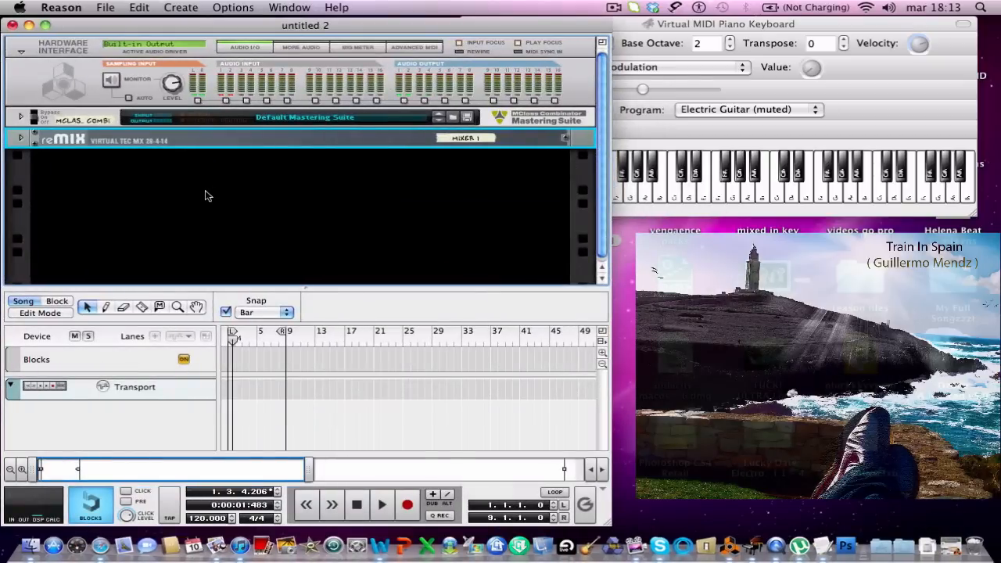
left_click(17, 139)
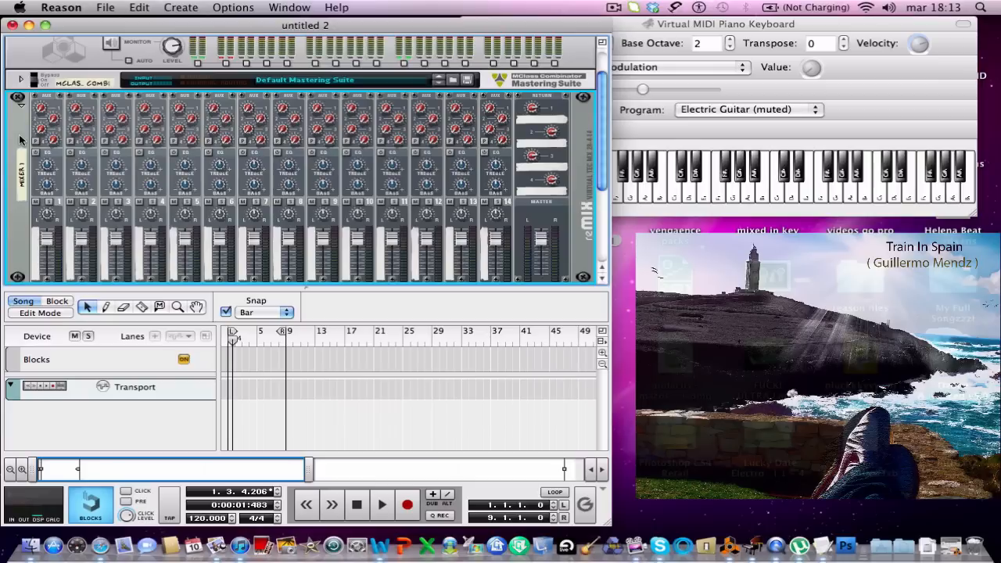
right_click(25, 126)
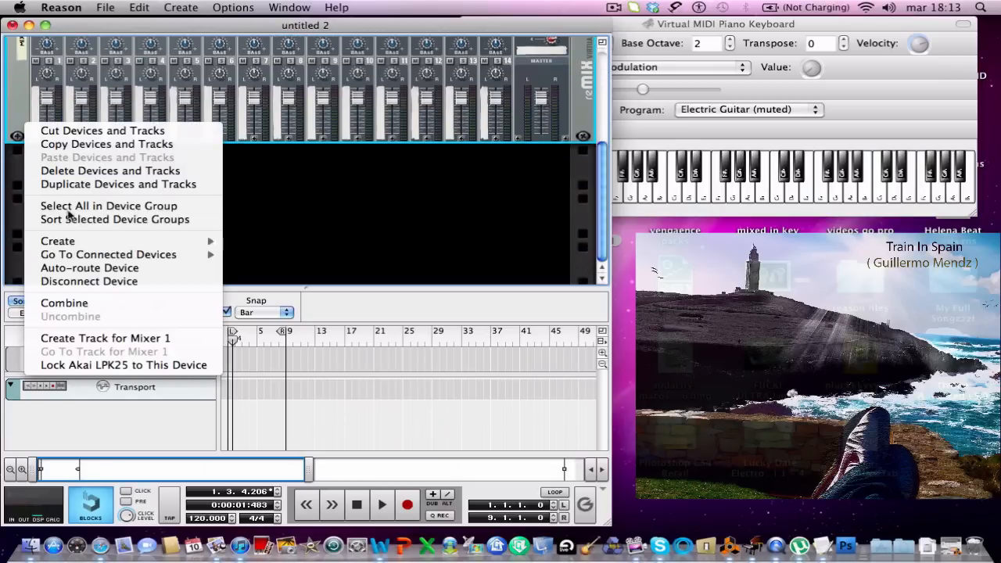
mouse_move(69, 243)
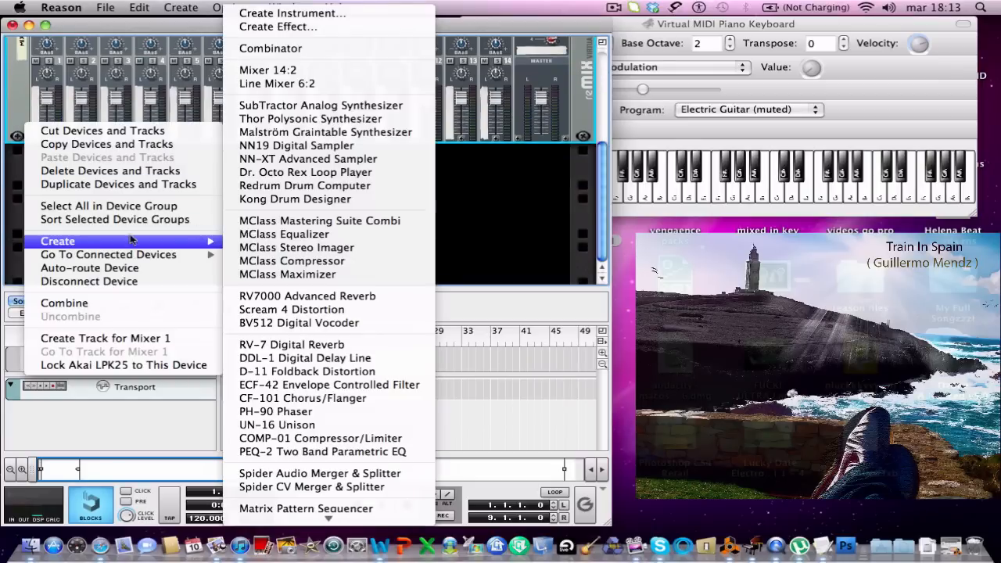
left_click(328, 48)
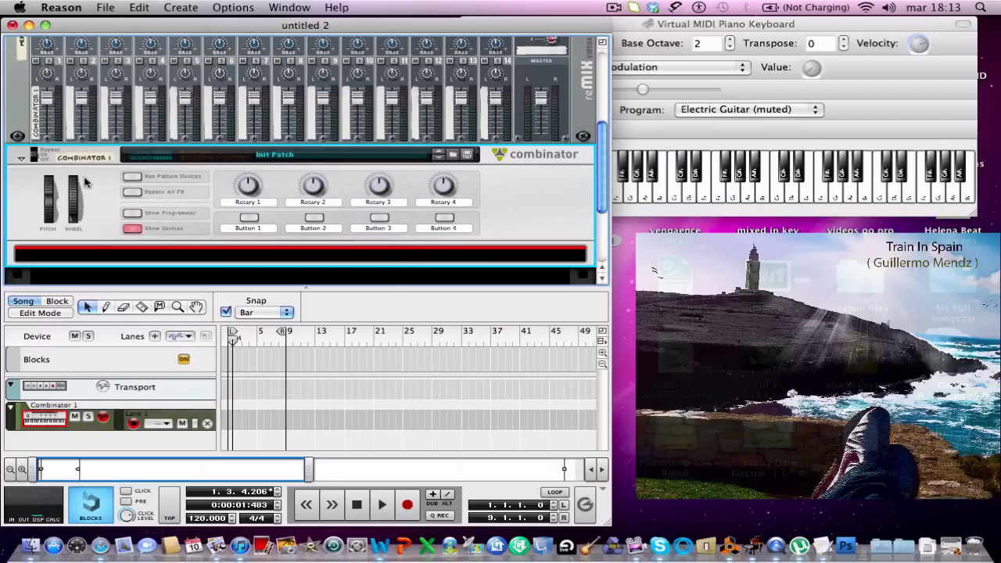
Add a Thor Polysonic Synthesizer inside the new Combinator and initialize its patch
right_click(133, 260)
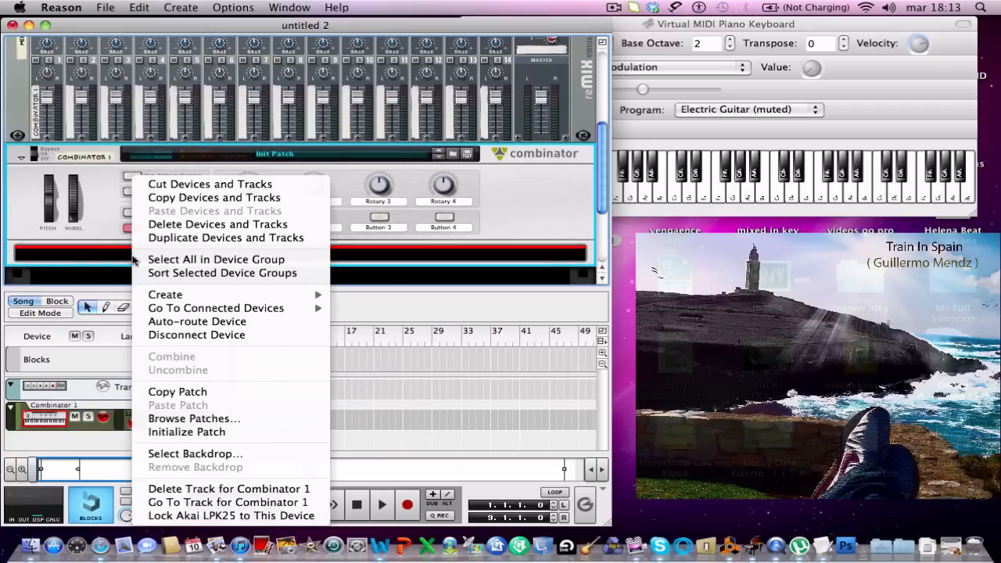
mouse_move(205, 297)
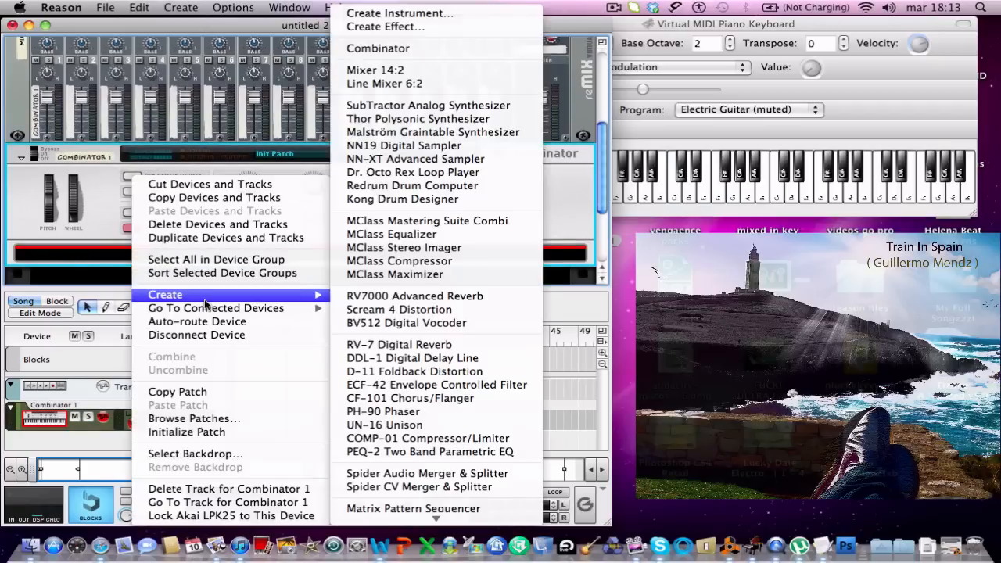
left_click(399, 118)
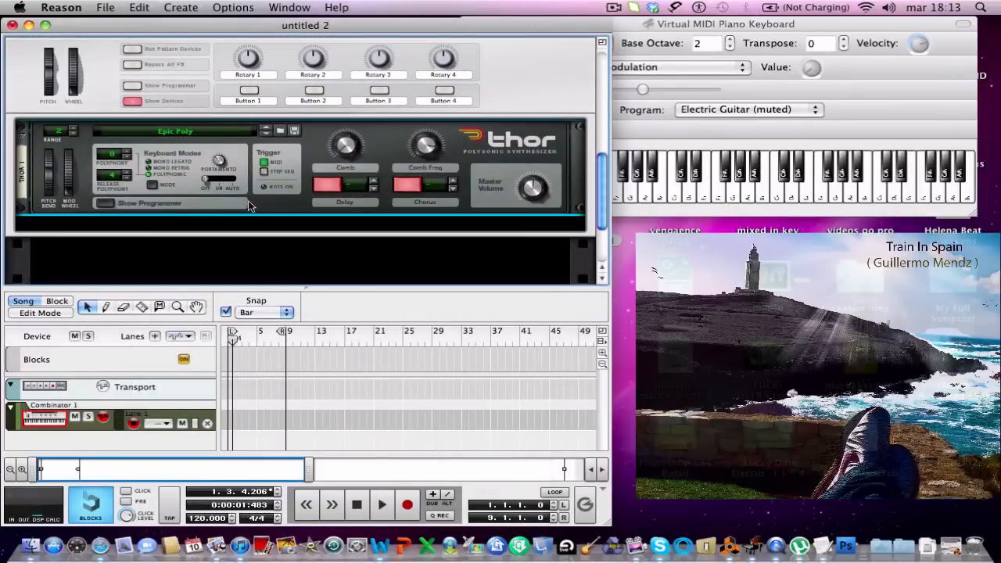
right_click(247, 203)
left_click(335, 419)
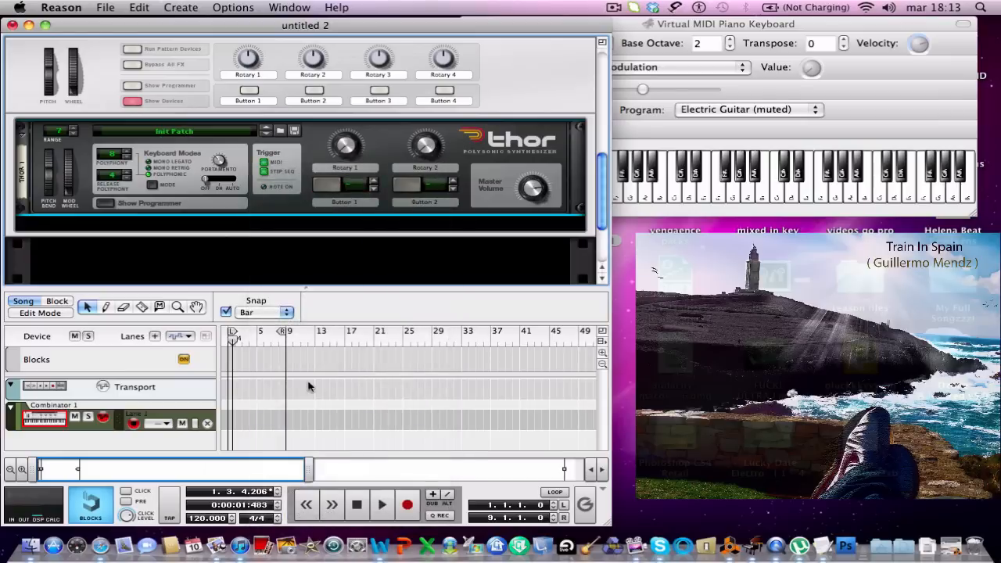
Show Thor's programmer and set oscillators 2 and 3 to the Analog type
left_click(99, 206)
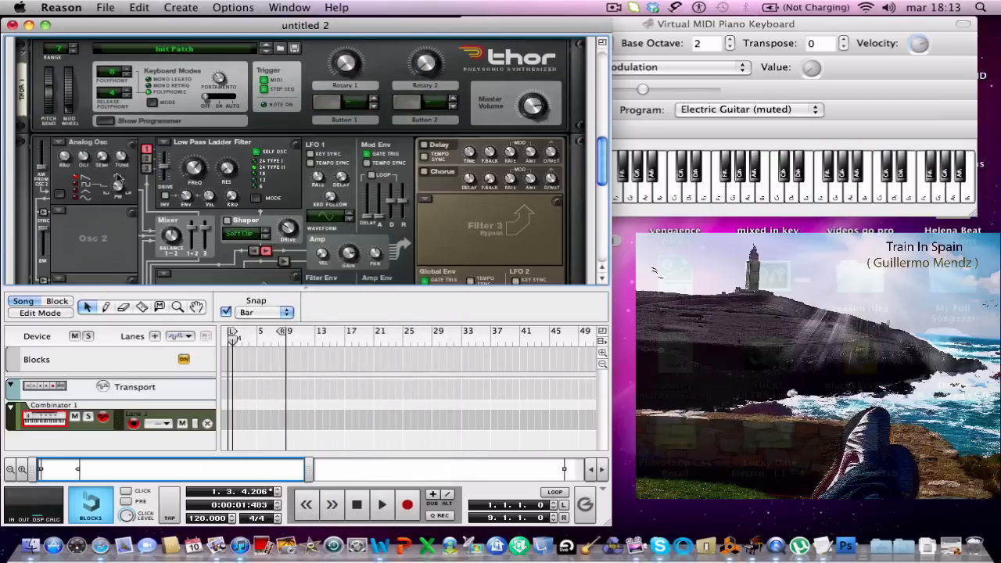
left_click(57, 212)
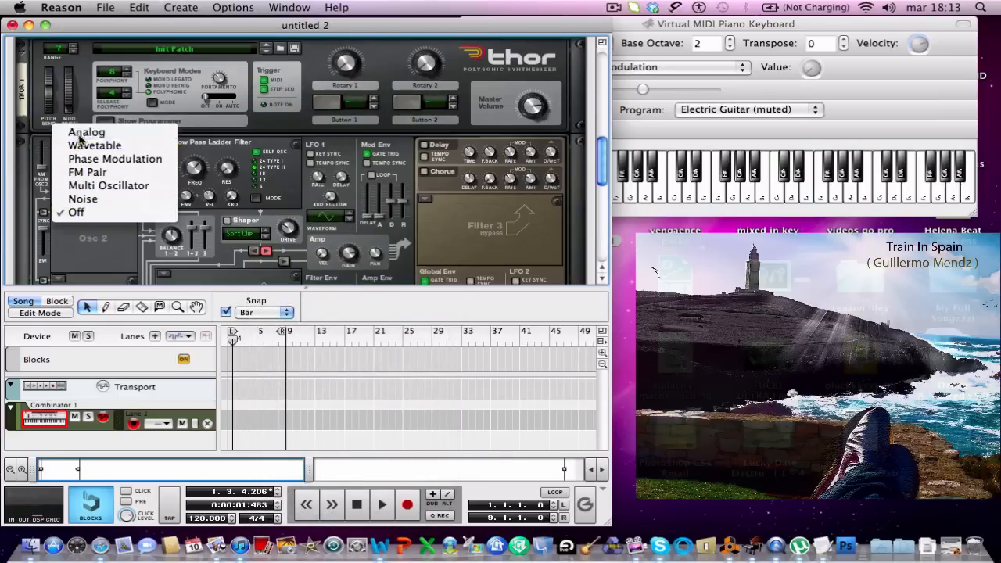
left_click(78, 132)
scroll(65, 210, "down", 3)
left_click(65, 211)
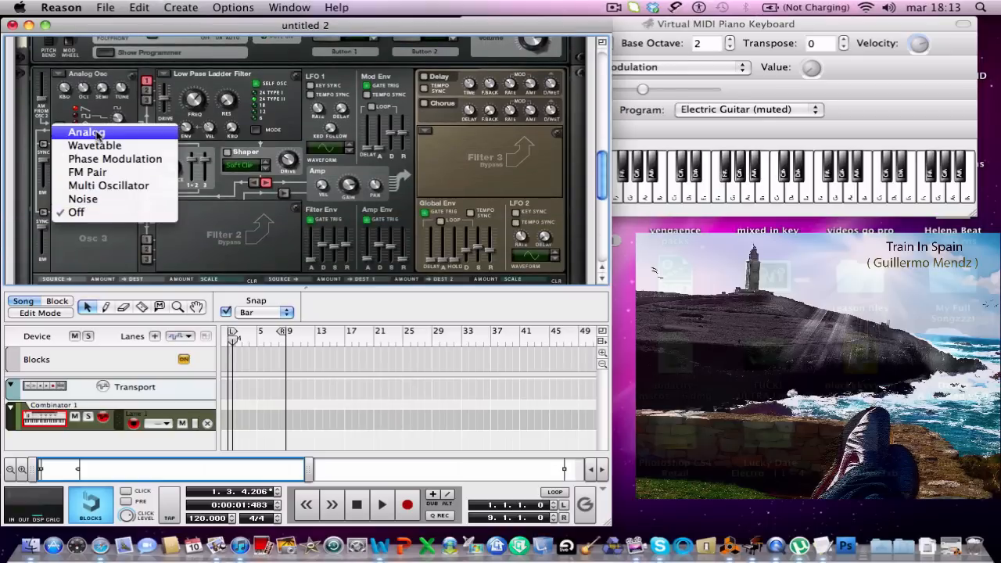
left_click(99, 135)
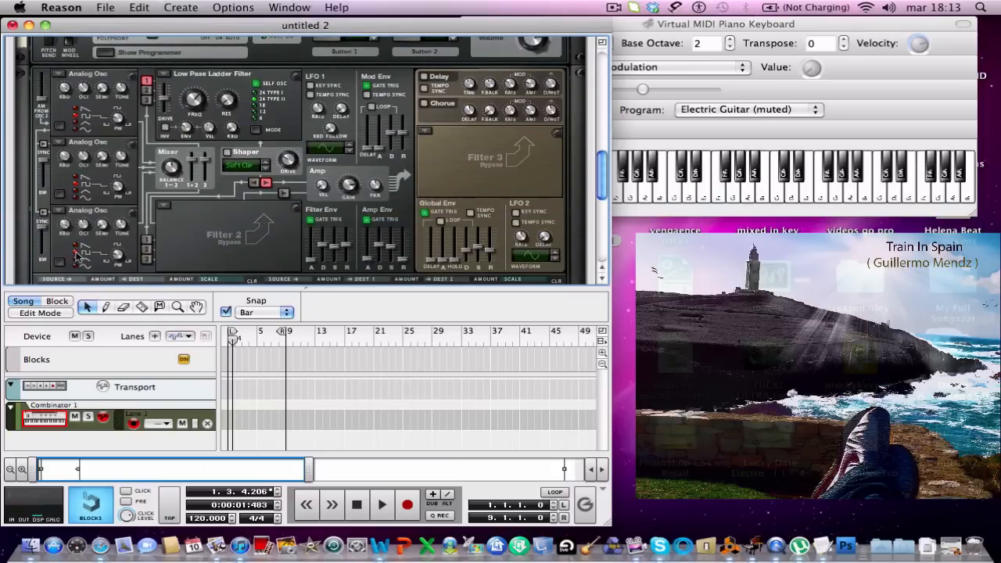
Adjust oscillator 1's pulse width and check the octave settings of oscillators 2 and 3
scroll(78, 255, "up", 2)
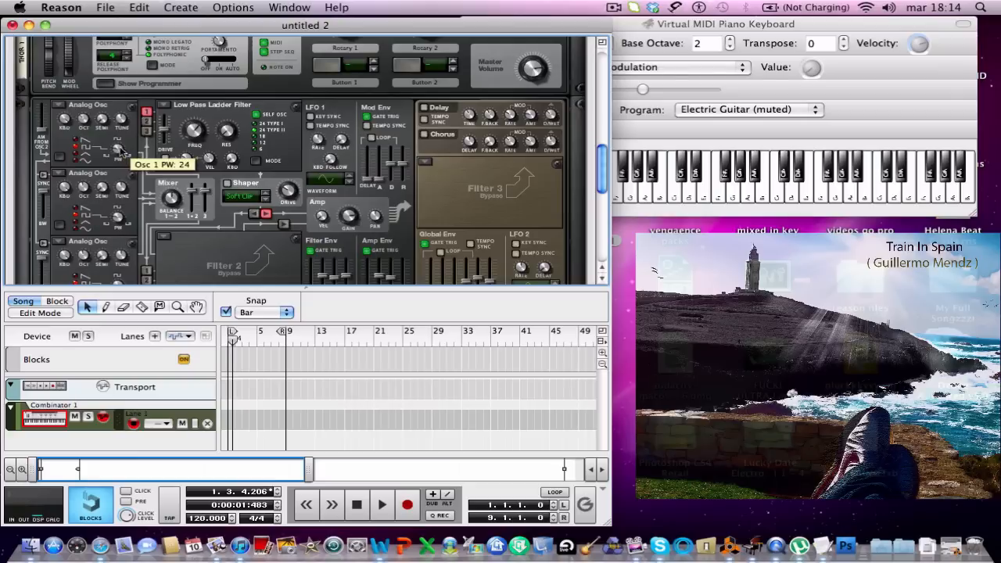
left_click_drag(120, 150, 90, 92)
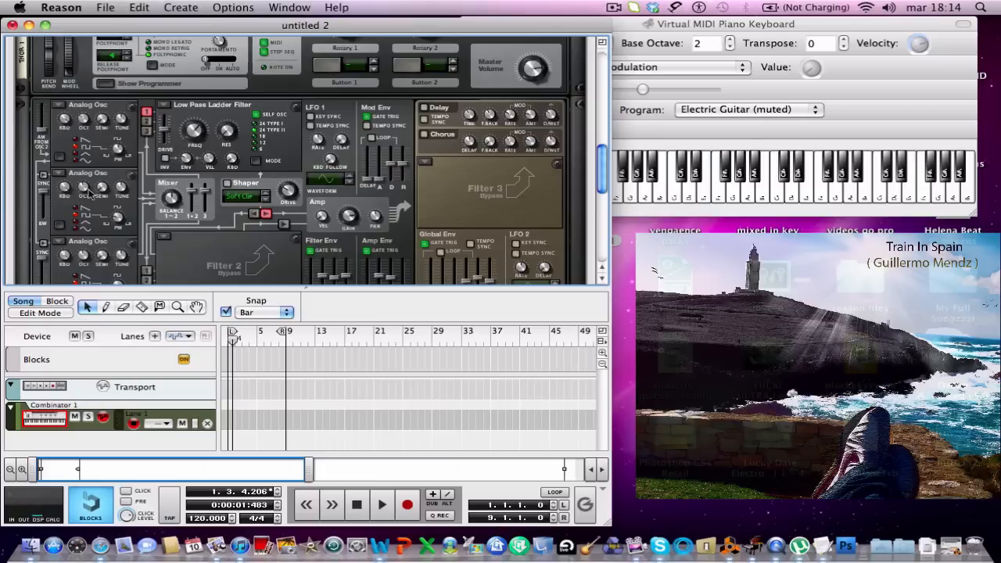
scroll(89, 194, "down", 1)
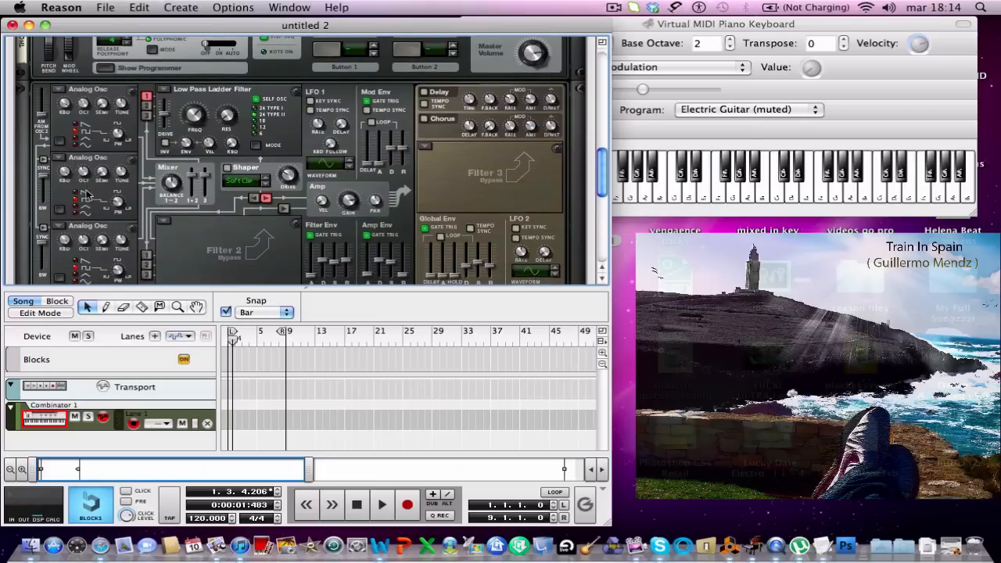
mouse_move(85, 180)
scroll(99, 237, "down", 2)
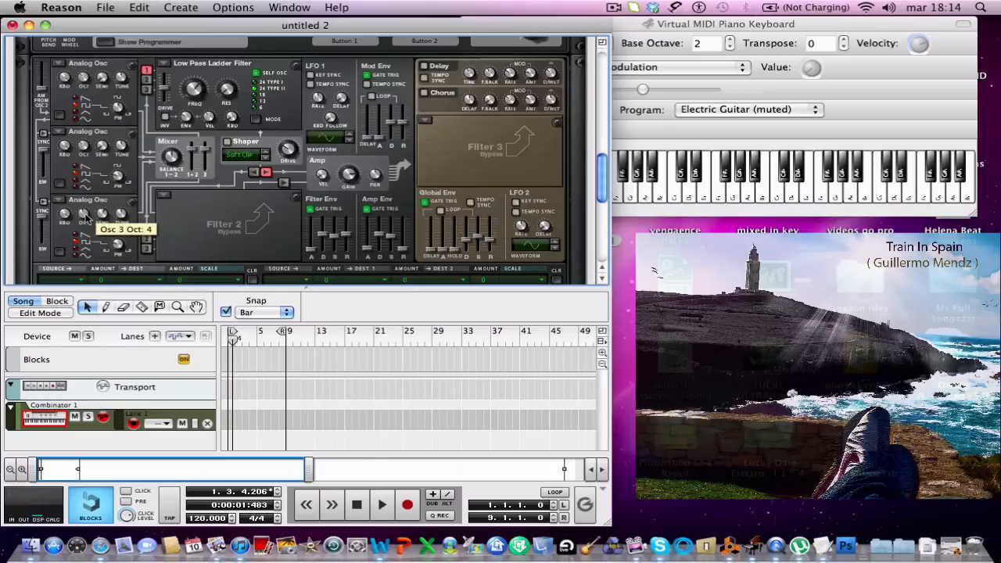
Route oscillators 2 and 3 into Filter 1, the Low Pass Ladder Filter
scroll(85, 216, "down", 2)
scroll(150, 165, "up", 3)
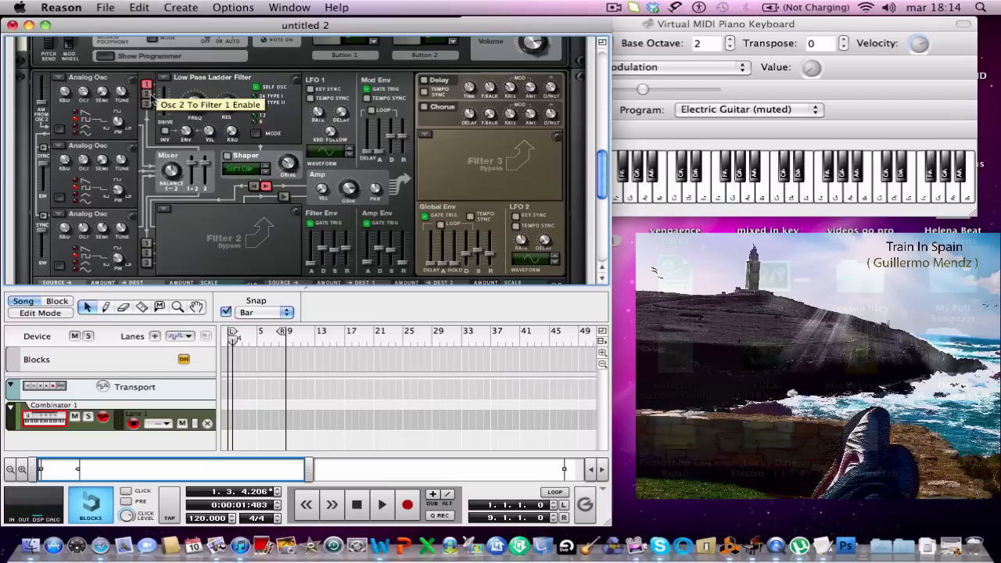
left_click(147, 94)
left_click(148, 106)
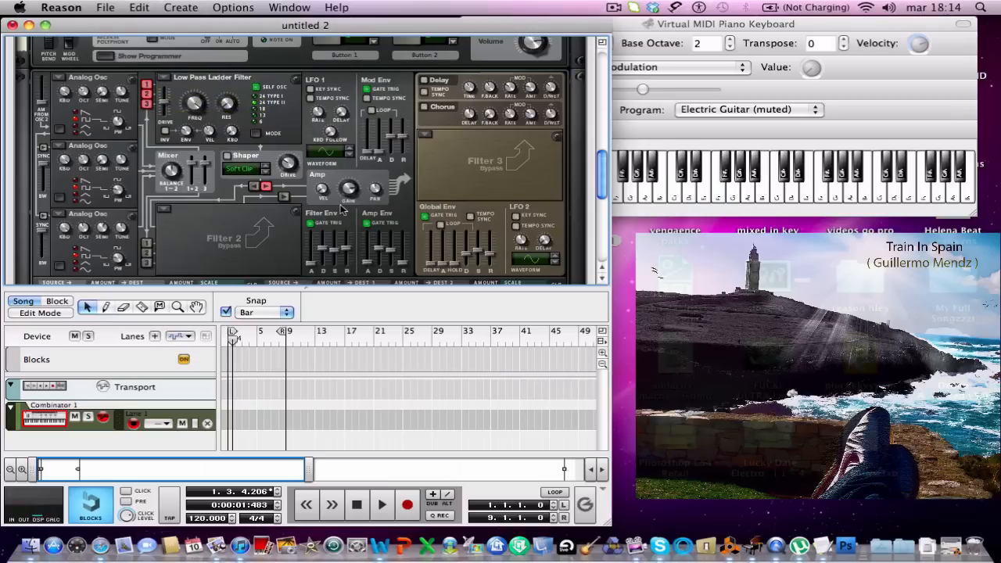
Shape Thor's filter envelope with a shorter decay, a slightly higher sustain and the release at minimum
scroll(341, 207, "down", 3)
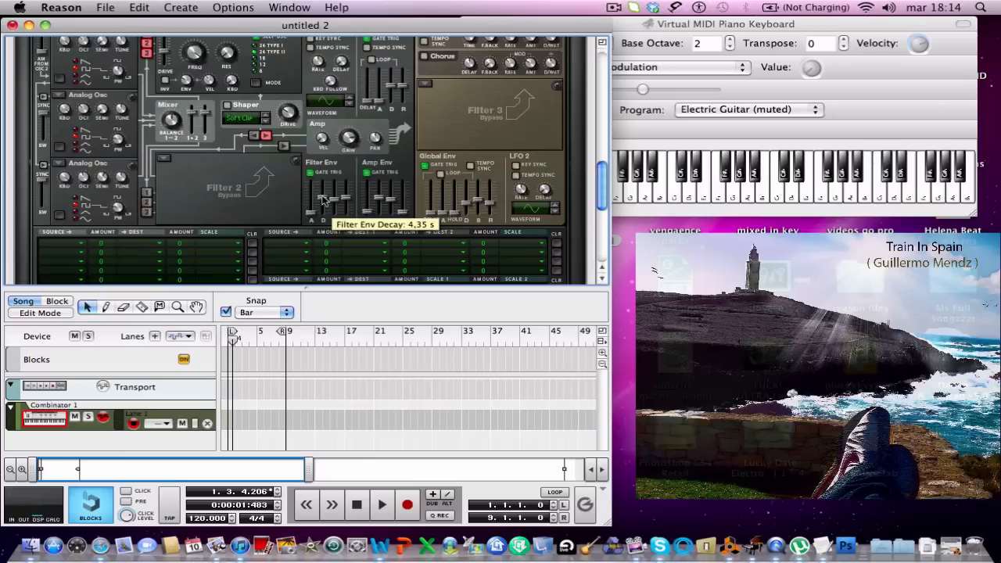
left_click_drag(321, 200, 323, 204)
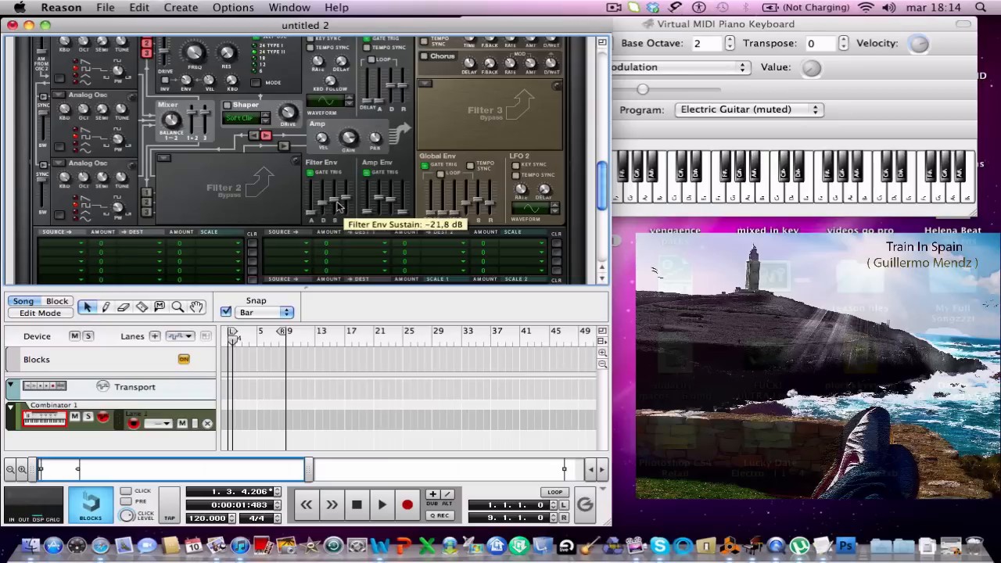
left_click_drag(337, 205, 334, 198)
left_click_drag(335, 204, 346, 216)
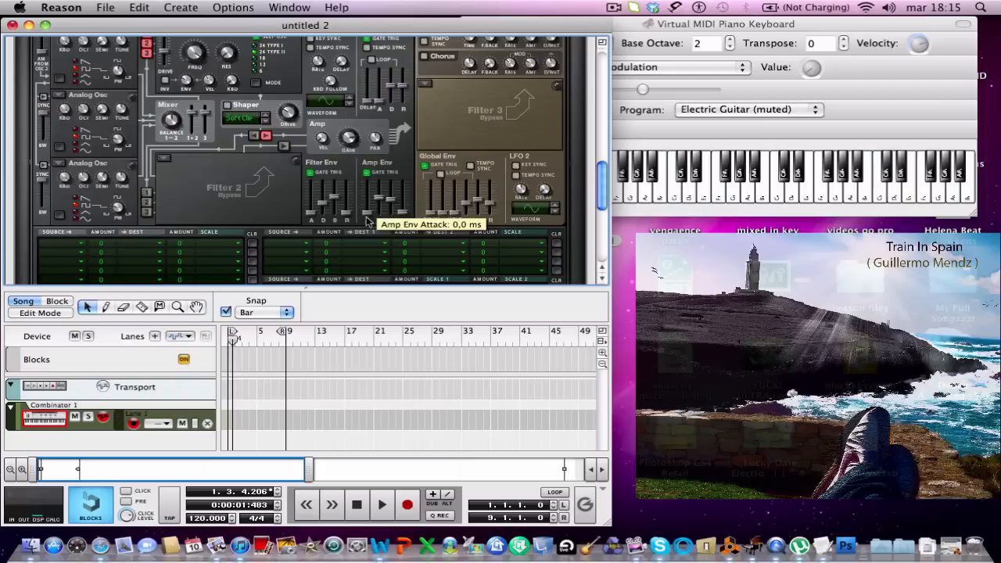
Shape Thor's amp envelope by raising the sustain to maximum, fine-tuning the decay and setting the release to minimum
left_click_drag(390, 202, 387, 156)
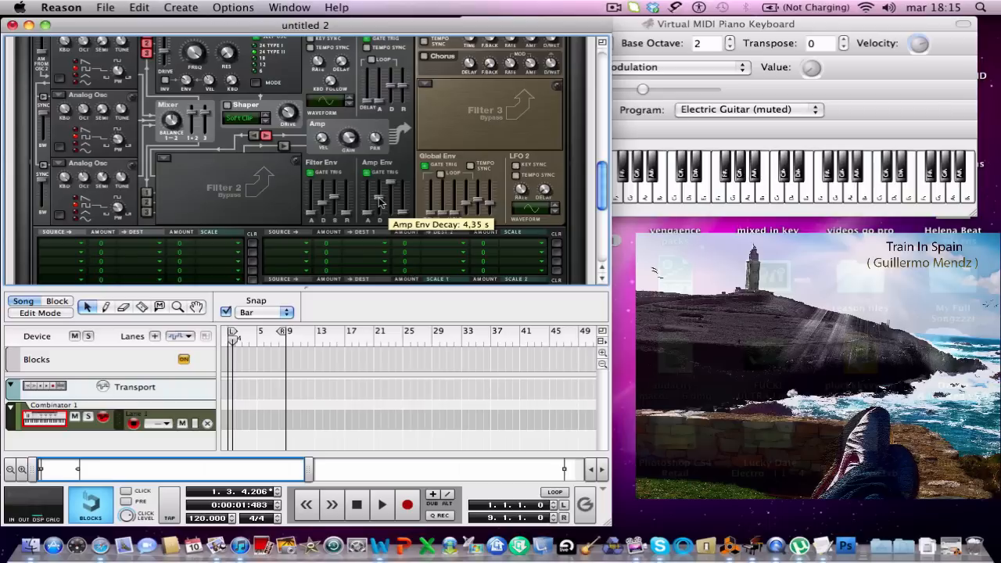
left_click_drag(380, 201, 379, 202)
left_click_drag(405, 213, 422, 265)
scroll(404, 190, "up", 3)
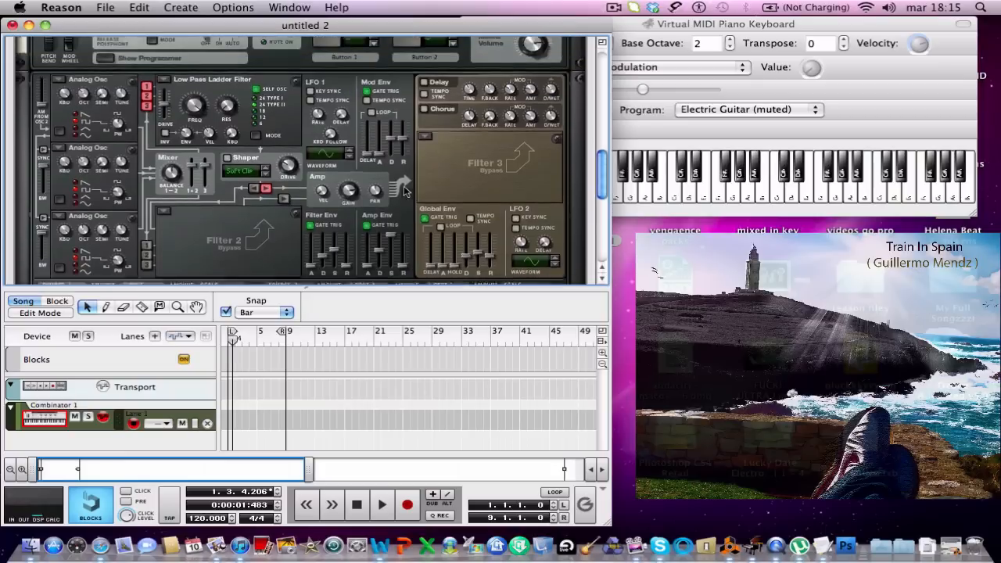
Switch to Virtual MIDI Piano Keyboard and play a few notes to audition the Thor sound
left_click(715, 132)
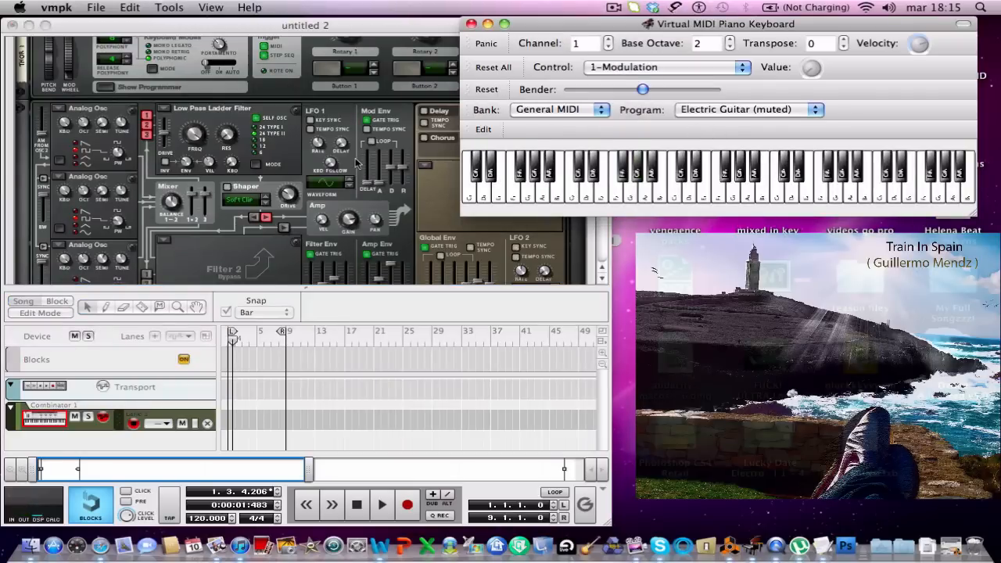
key("h")
key("2")
key("e")
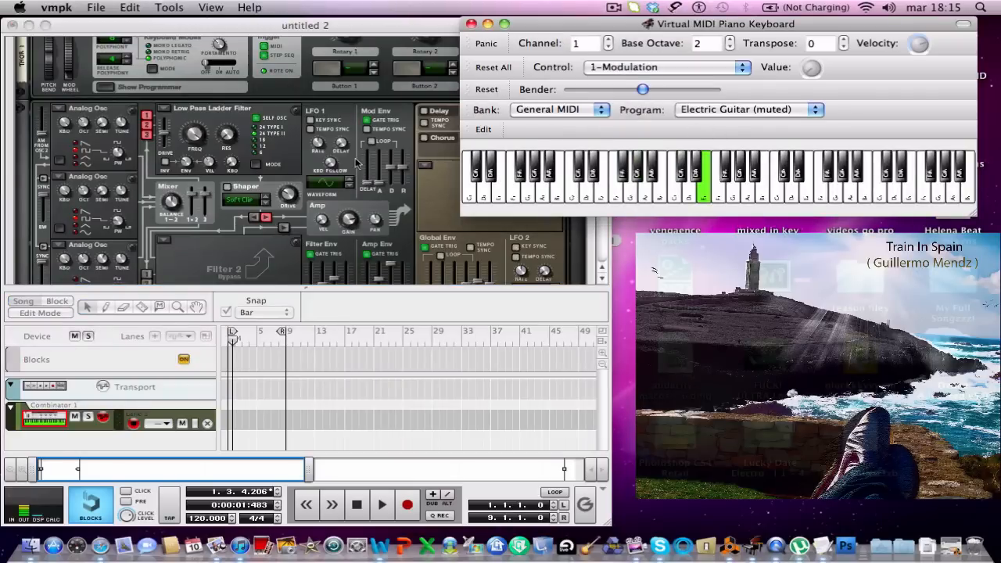
Play a couple more notes on the virtual keyboard to audition the Thor sound
key("5")
key("e")
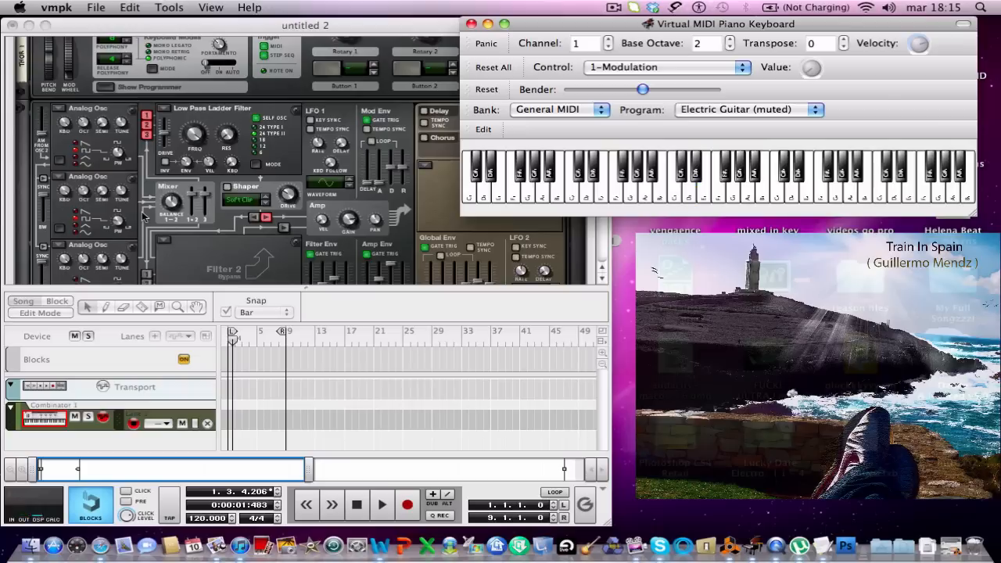
Switch back to Reason, collapse Thor's programmer and create an MClass Equalizer below Thor inside the Combinator
left_click(146, 217)
scroll(230, 226, "down", 3)
scroll(230, 226, "up", 3)
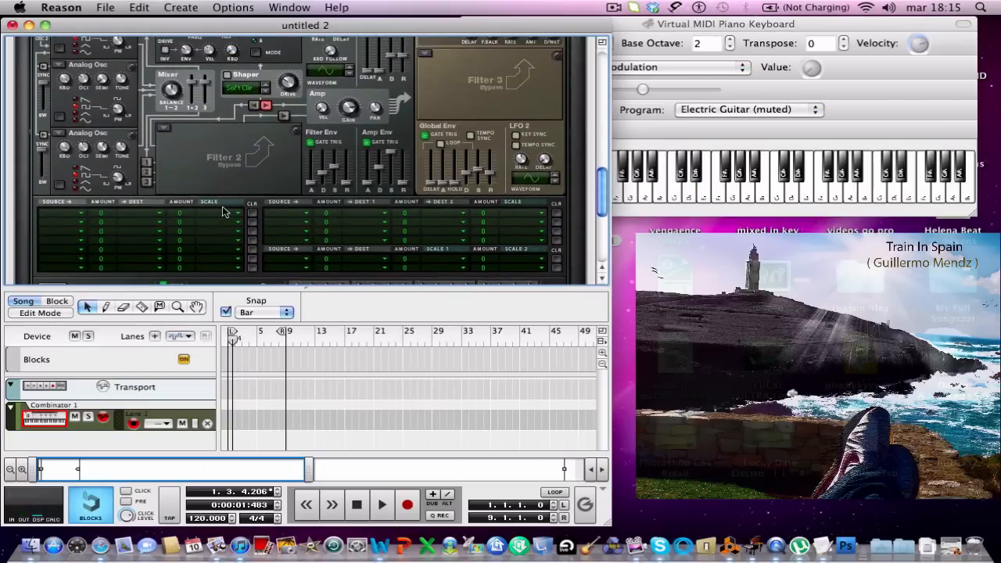
scroll(143, 103, "up", 1)
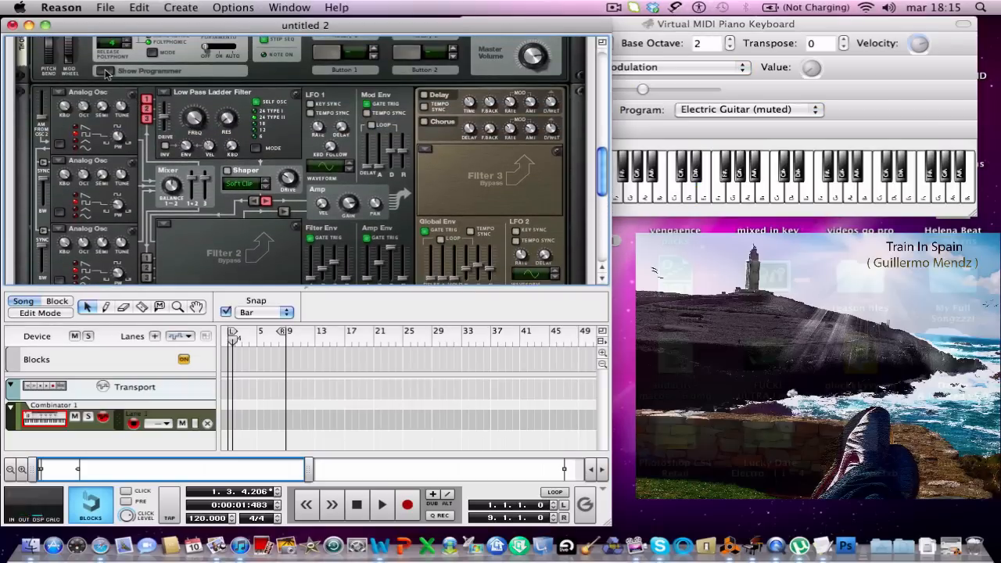
left_click(106, 70)
right_click(226, 114)
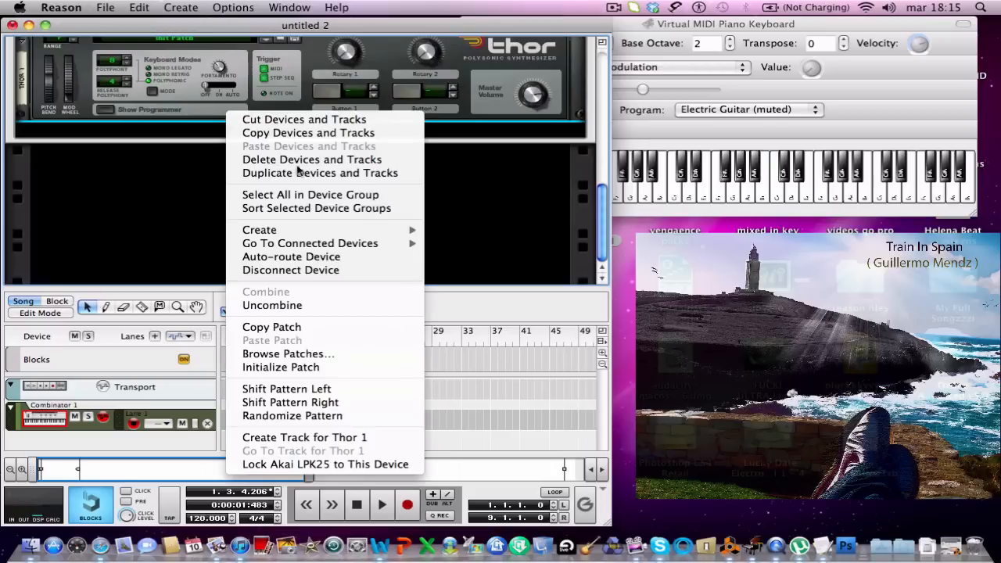
mouse_move(291, 233)
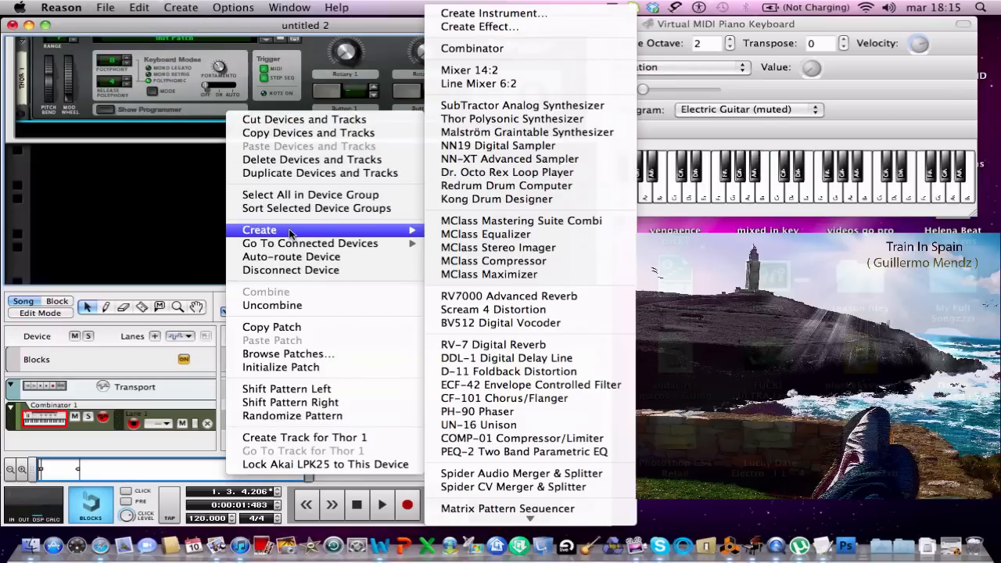
left_click(468, 234)
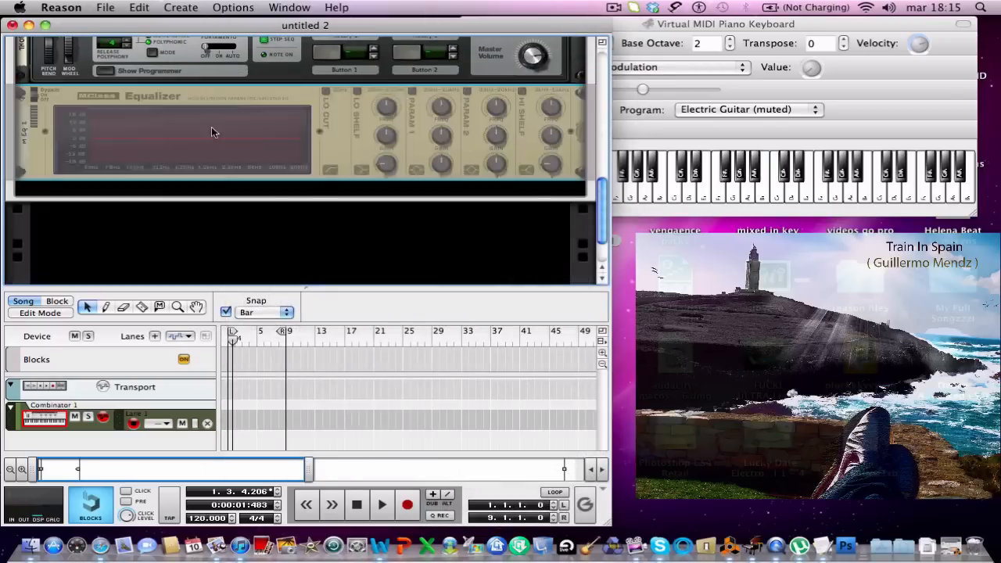
Turn on the equalizer's low cut and shape Parametric 1 as a narrow low-frequency boost with a raised Q
left_click(325, 92)
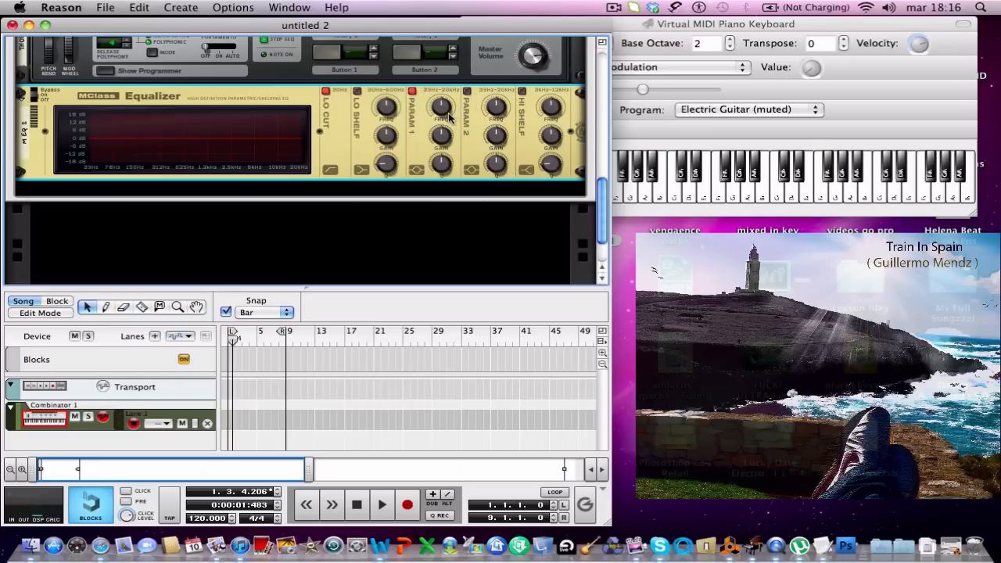
left_click_drag(446, 112, 446, 177)
left_click_drag(443, 174, 444, 173)
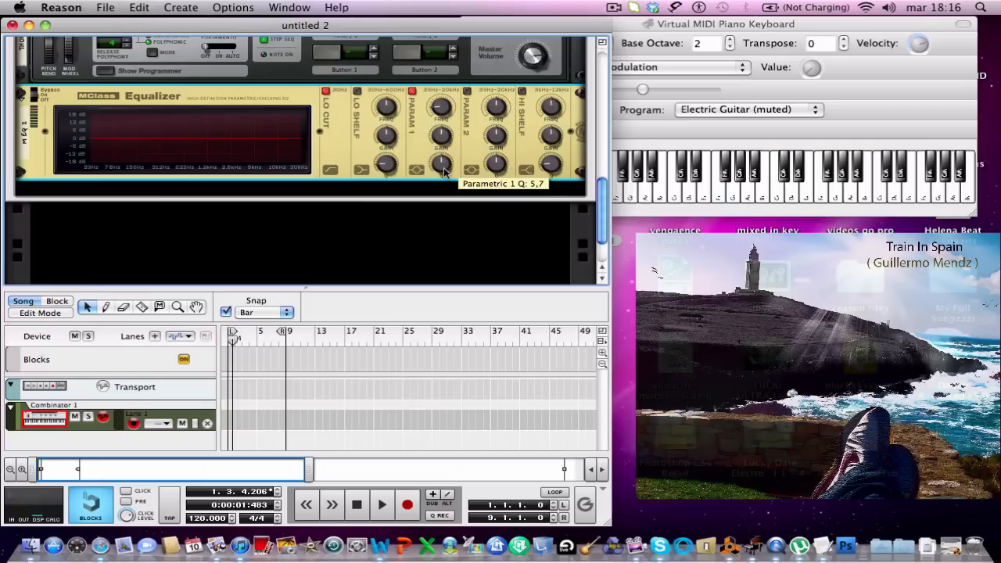
left_click_drag(448, 140, 435, 111)
left_click_drag(438, 167, 432, 145)
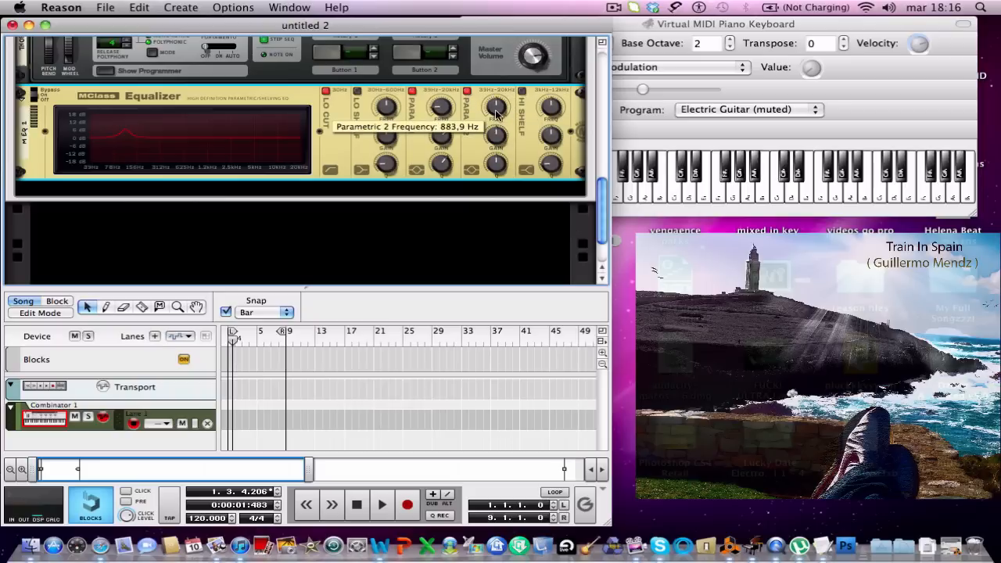
Set Parametric 2 to a higher frequency with a slight gain cut, and enable the high shelf with a slight boost
left_click_drag(496, 112, 493, 91)
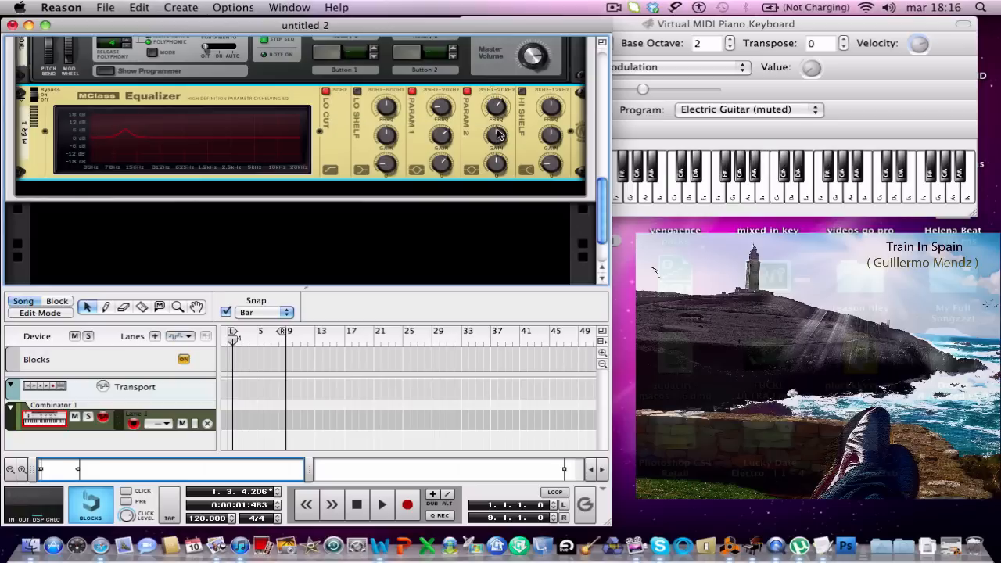
mouse_move(497, 130)
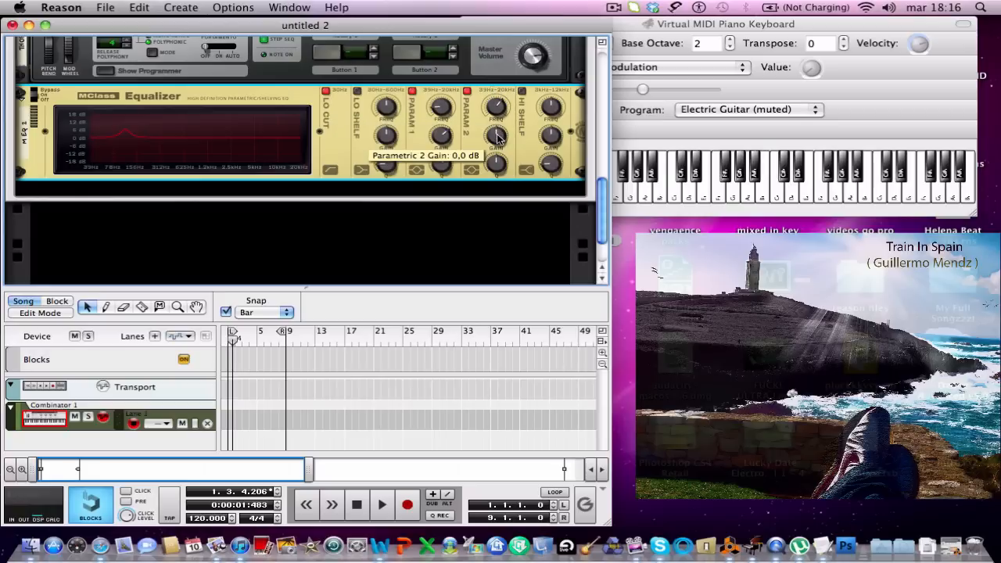
mouse_move(497, 137)
left_mouse_down()
mouse_move(497, 161)
mouse_move(496, 151)
left_mouse_up()
mouse_move(497, 158)
left_click(523, 93)
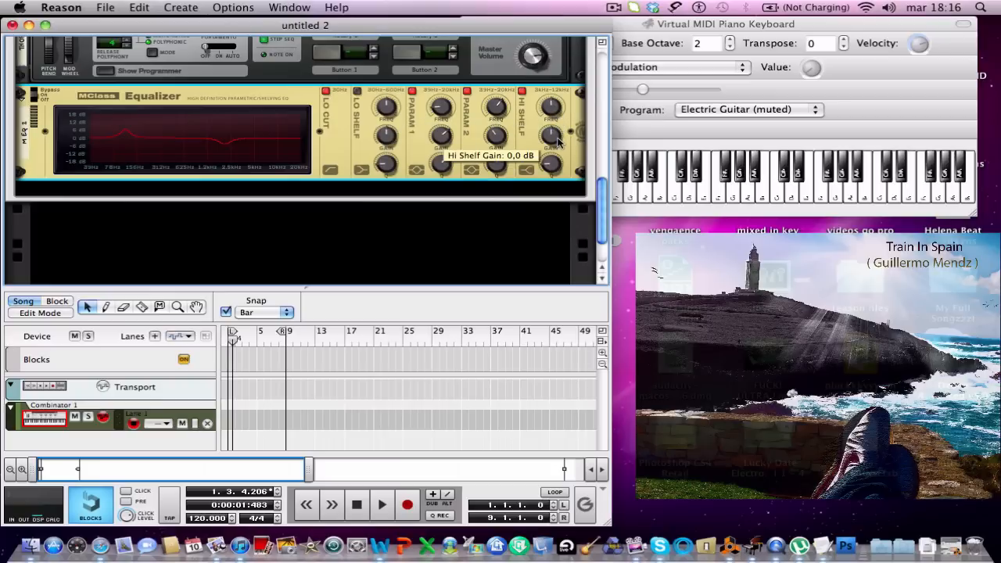
left_click_drag(557, 139, 553, 109)
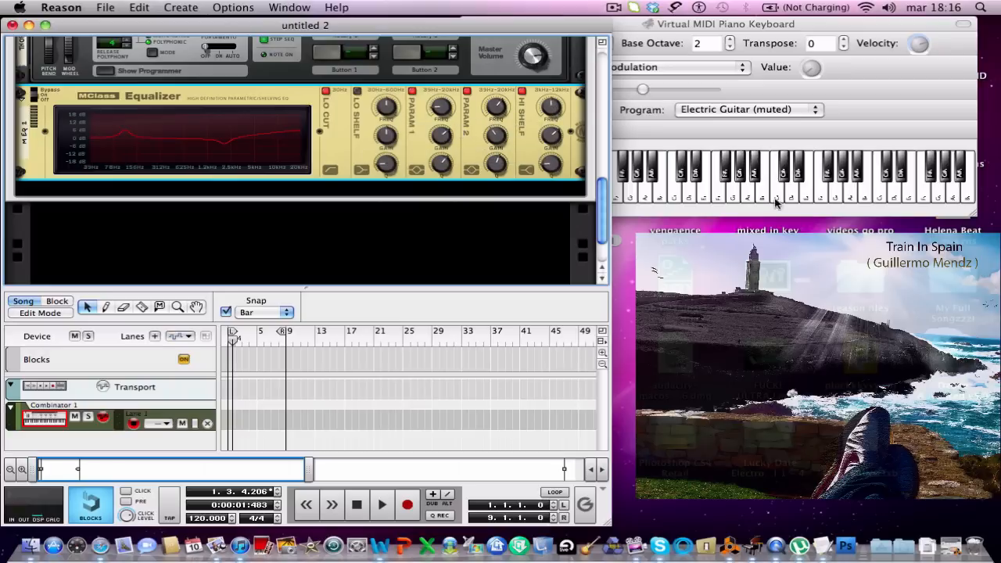
Play notes on Virtual MIDI Piano Keyboard and compare the sound in Reason with the equalizer bypassed and on
left_click(673, 137)
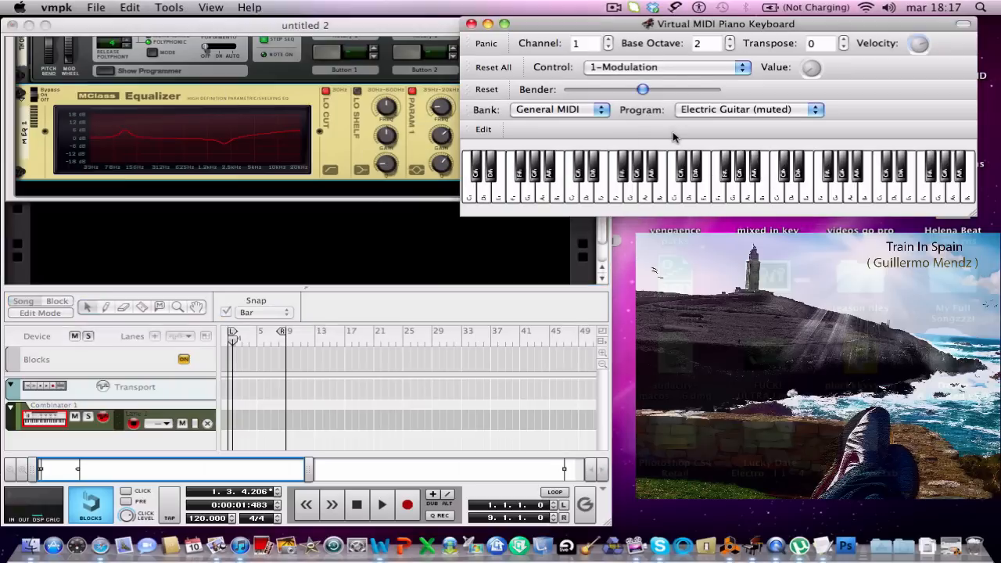
left_click(636, 157)
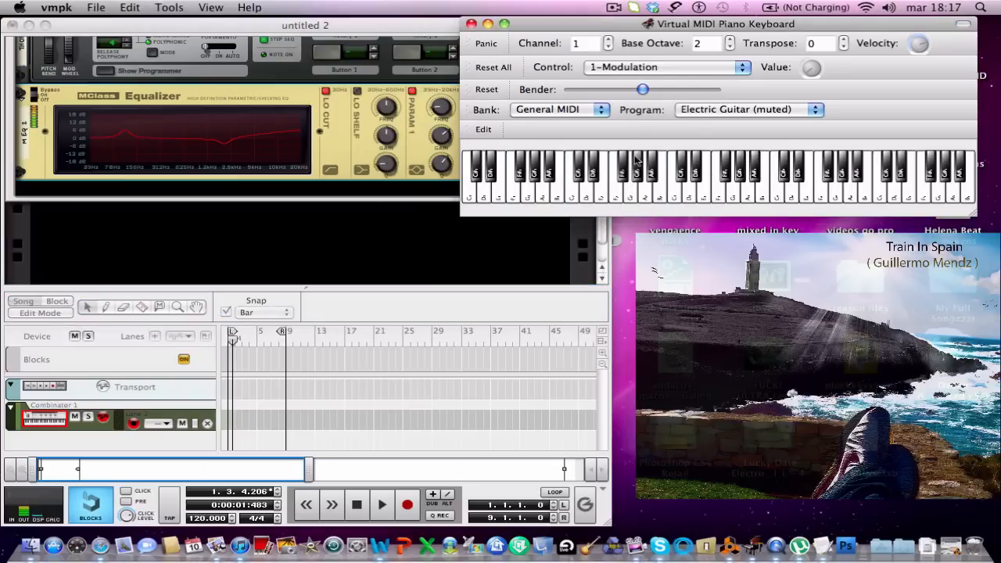
left_click(35, 100)
left_click(34, 91)
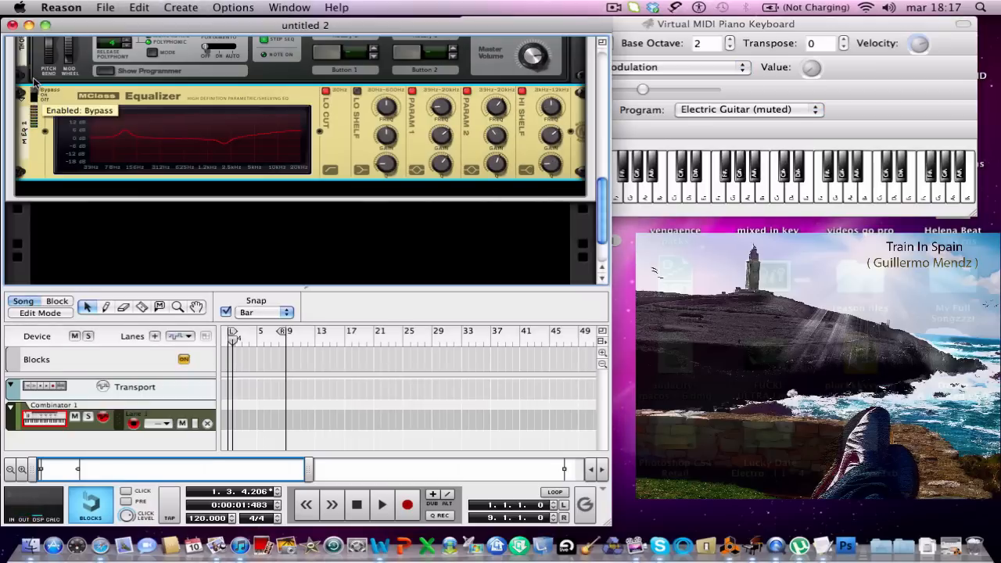
left_click(36, 95)
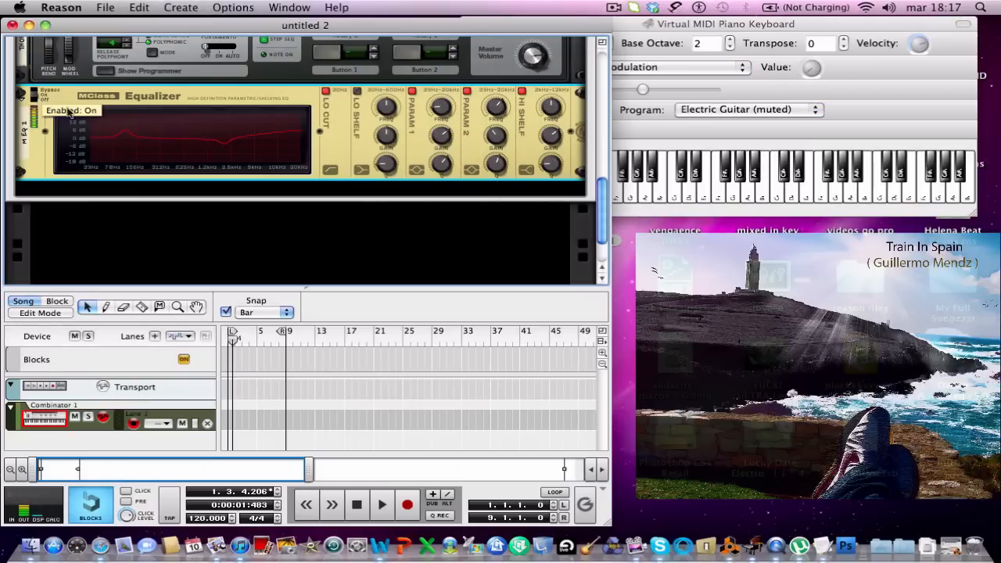
Create a BV512 Digital Vocoder after the equalizer and set its band count to 8
right_click(161, 179)
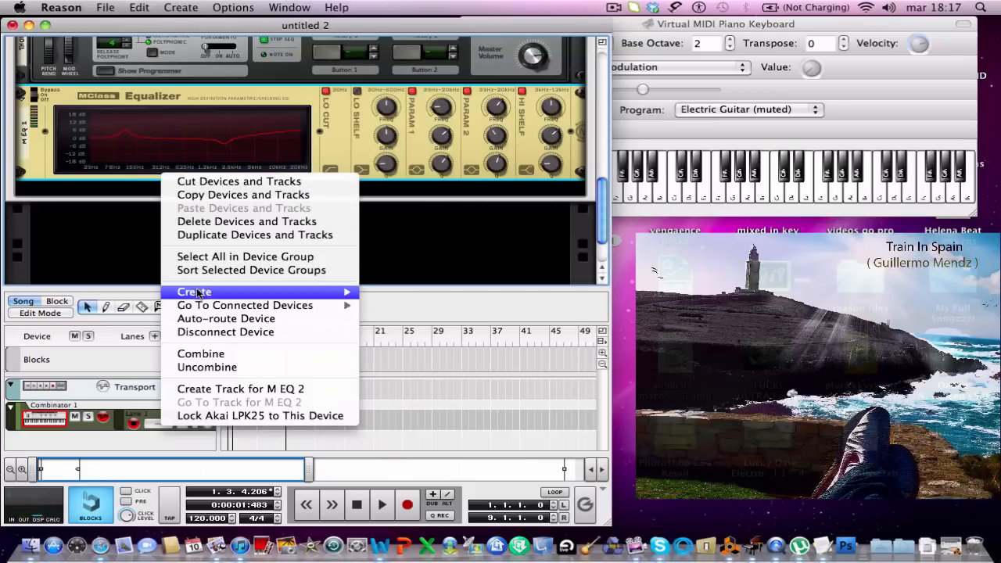
mouse_move(197, 294)
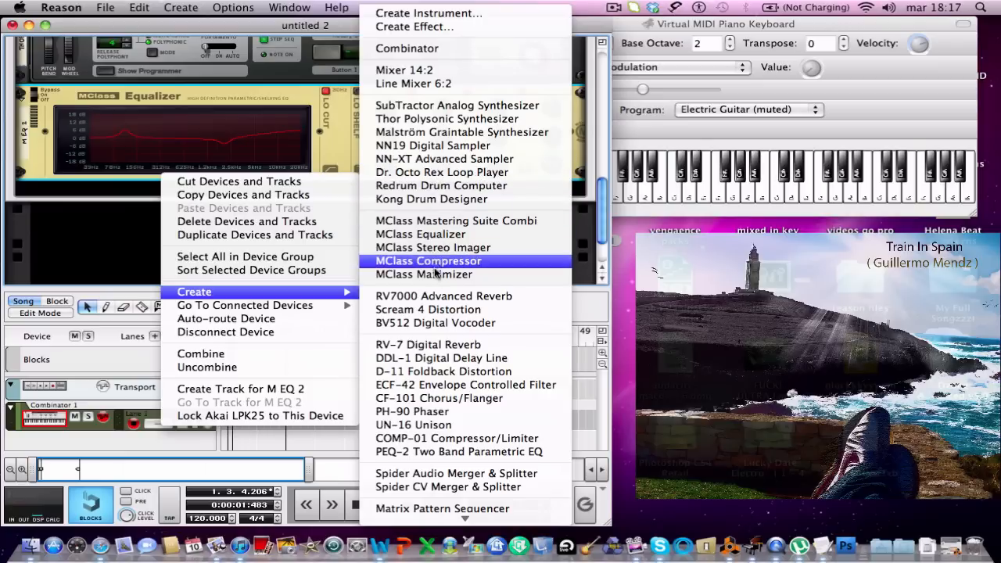
left_click(435, 322)
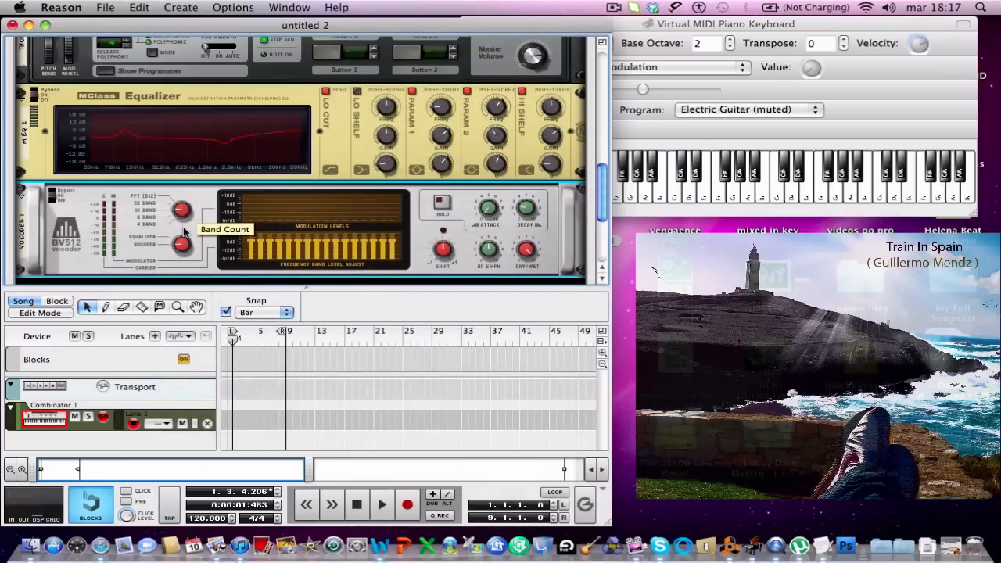
left_click(183, 231)
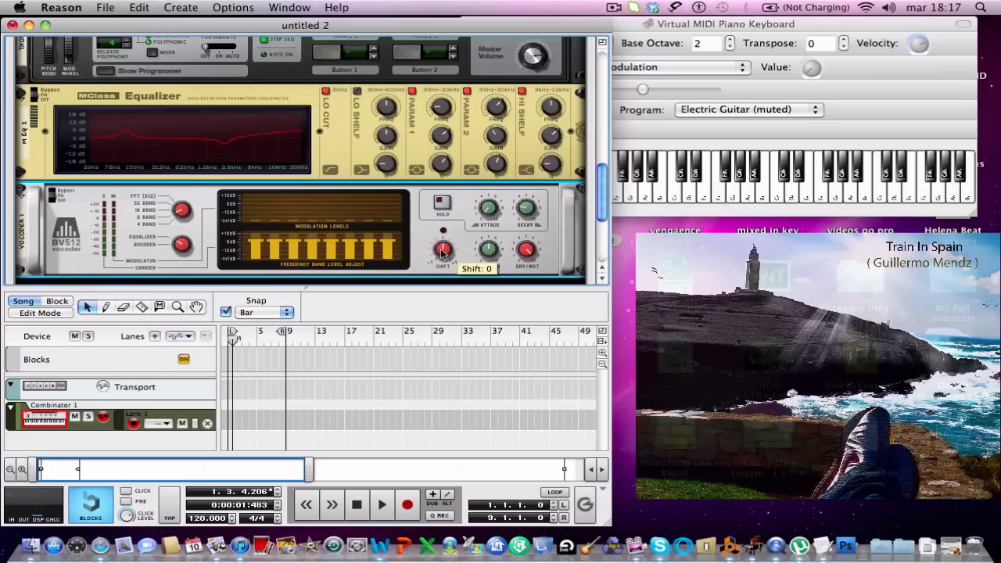
Raise the vocoder's Shift slightly and compare the sound with the vocoder bypassed and on
left_click_drag(442, 254, 441, 239)
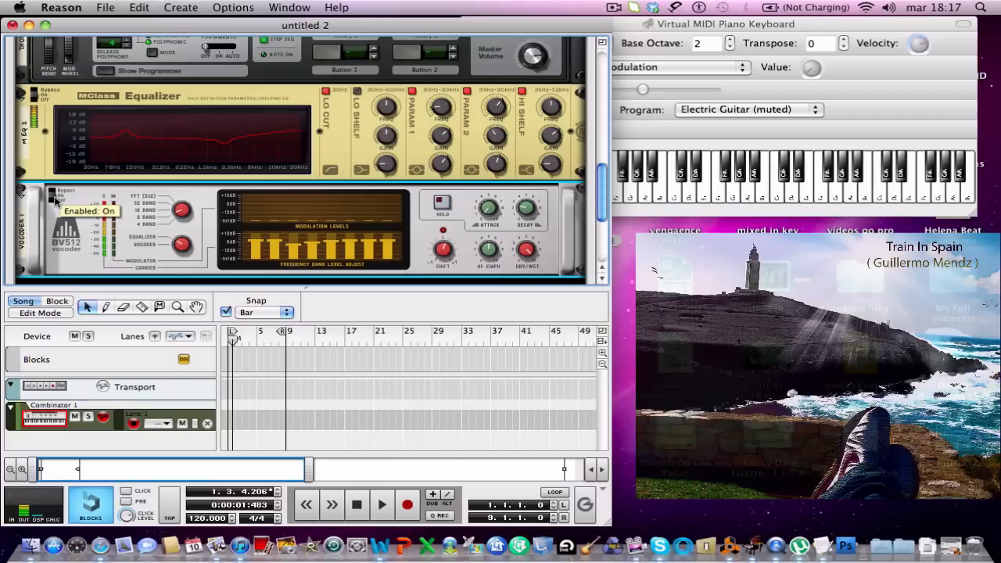
left_click_drag(55, 199, 55, 183)
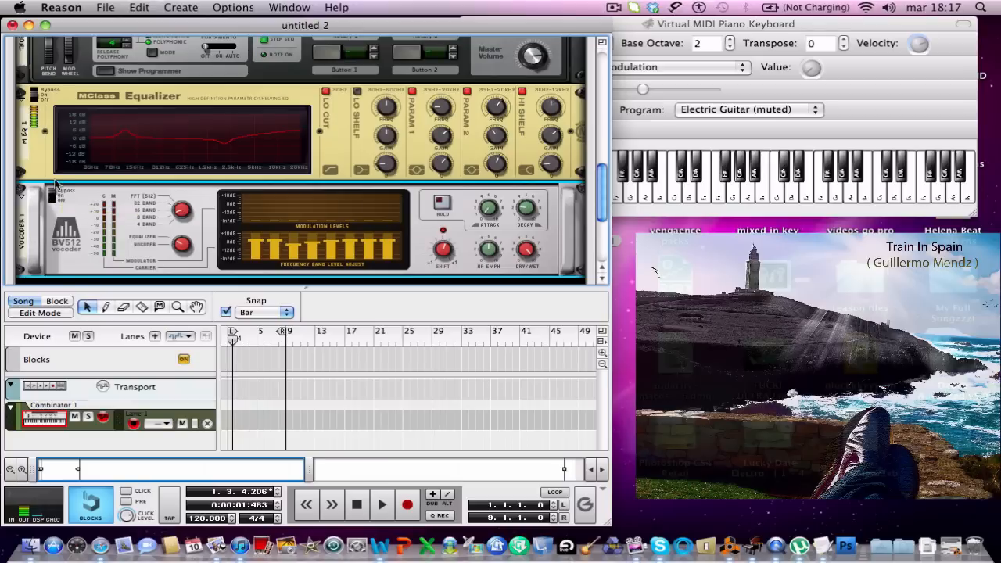
left_click(52, 198)
Create a Scream 4 Distortion unit below the vocoder
scroll(136, 237, "down", 3)
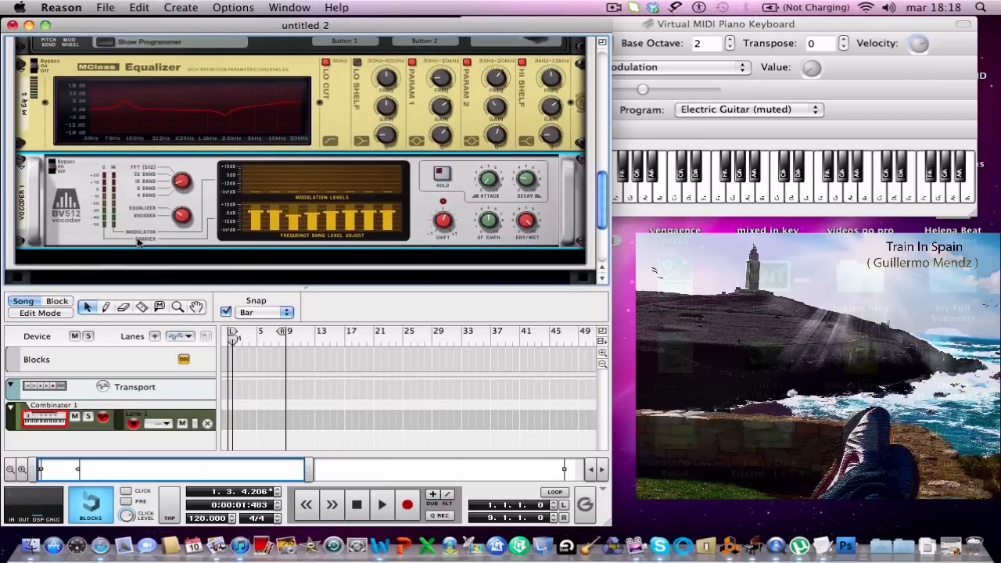
right_click(137, 242)
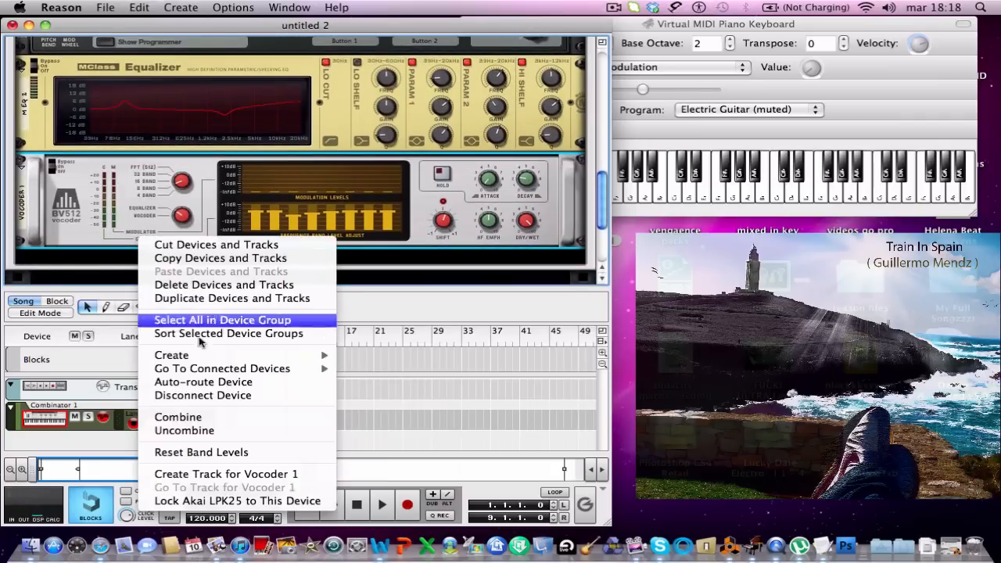
mouse_move(195, 356)
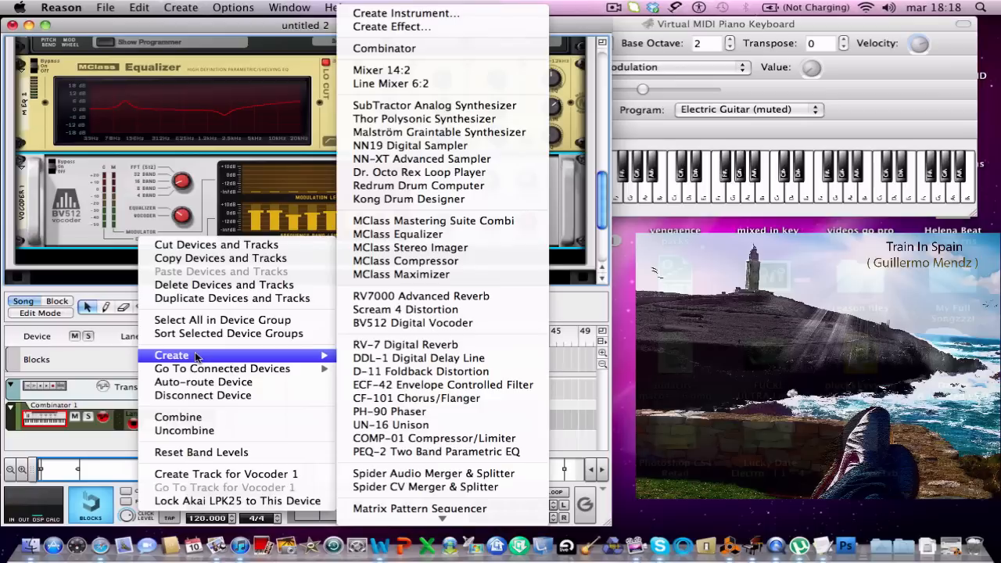
left_click(392, 311)
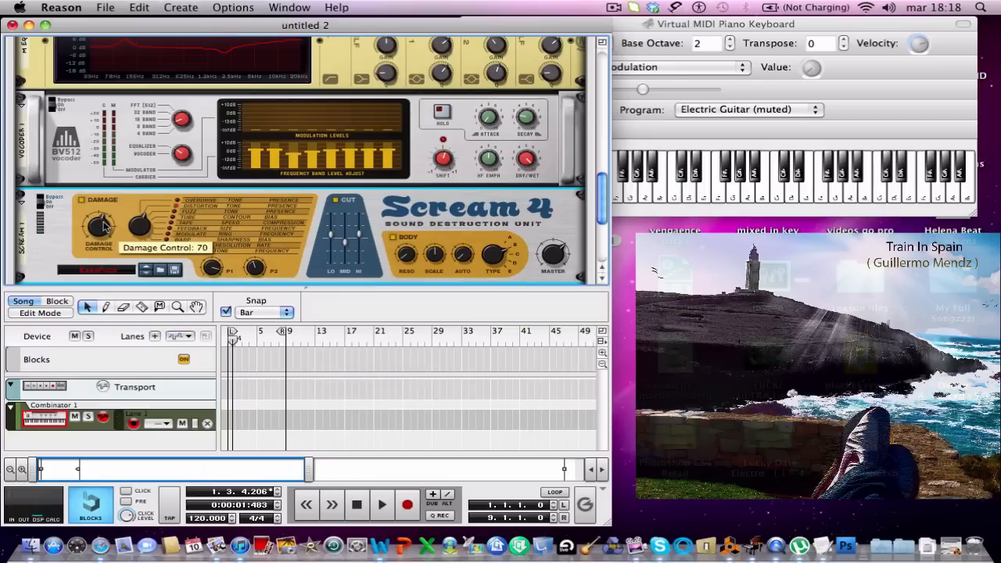
Lower Scream 4's Damage Control, adjust Parameter 1 and set Parameter 2 to 53
left_click_drag(102, 222, 104, 241)
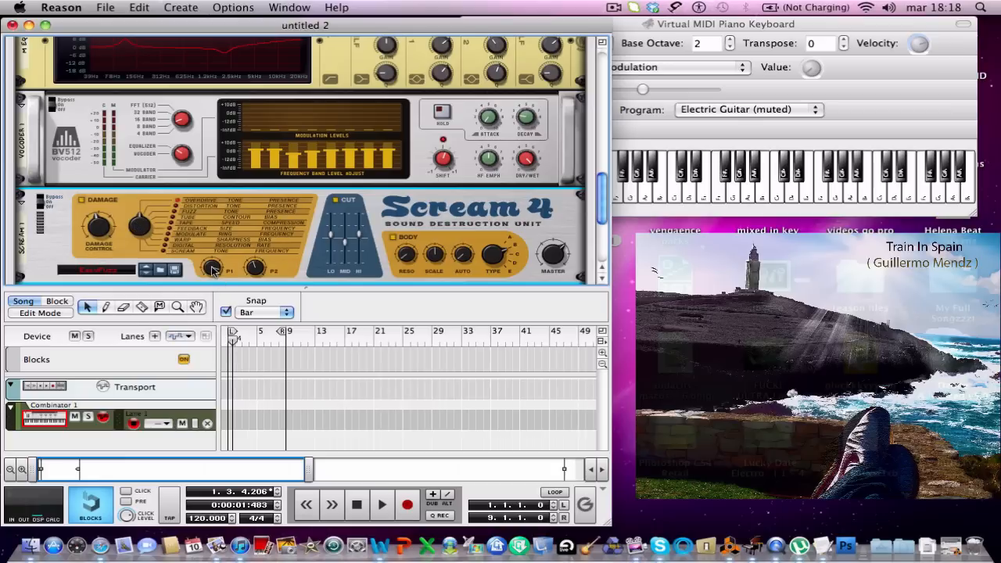
left_click_drag(212, 270, 212, 381)
left_click_drag(250, 271, 255, 274)
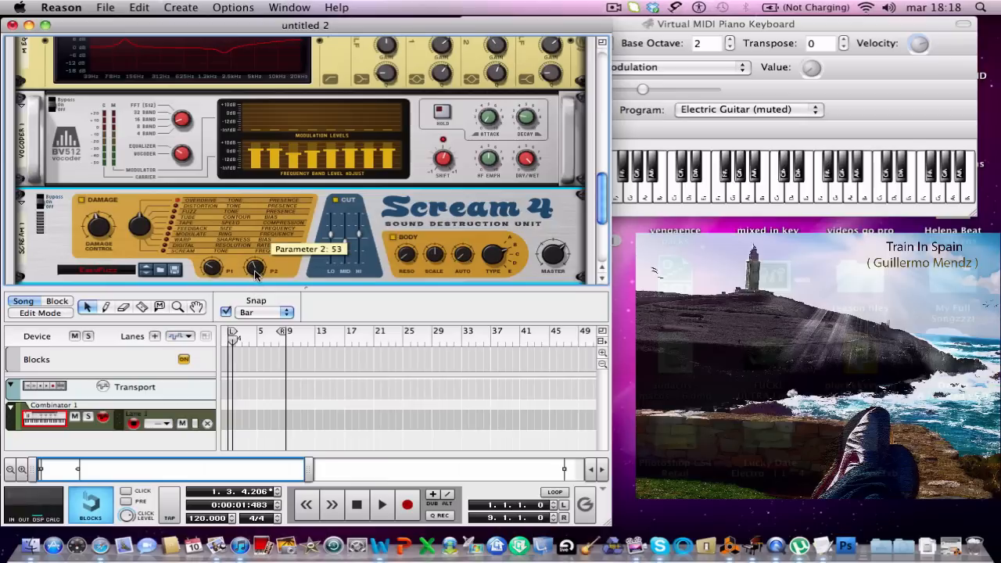
Adjust Scream 4's Cut section, raising Mid to roughly the same level as Lo and Hi
left_click(336, 201)
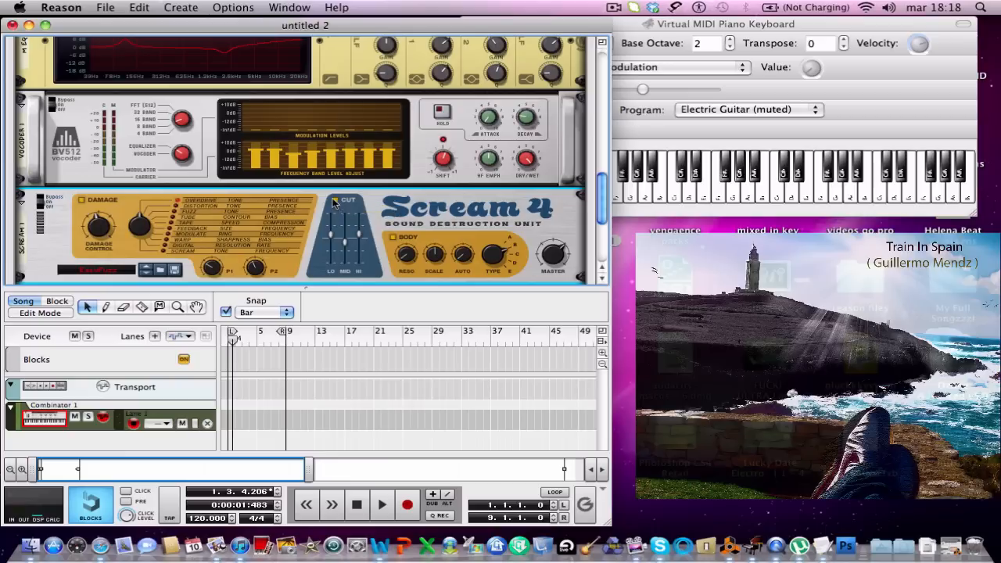
mouse_move(334, 238)
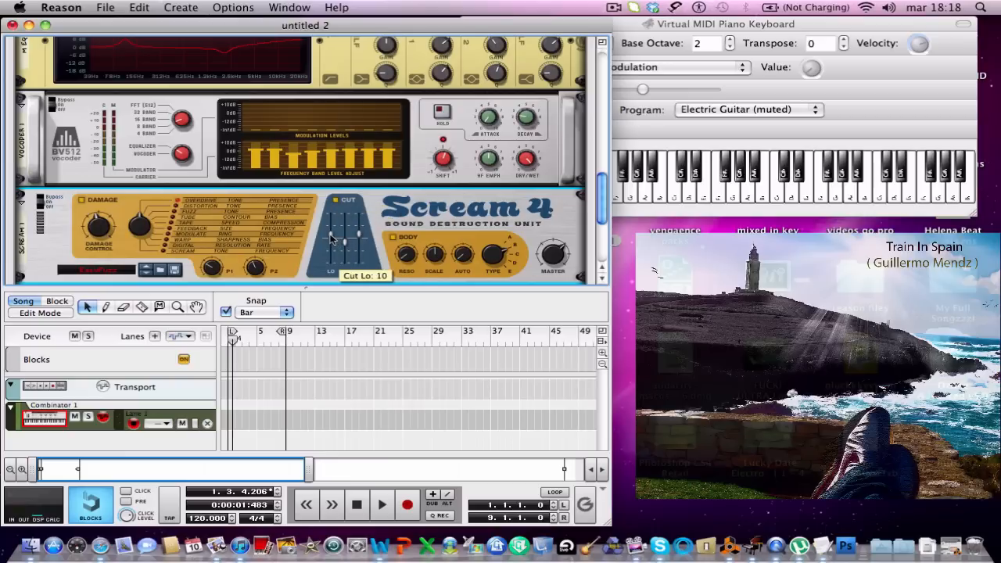
left_click_drag(331, 239, 332, 240)
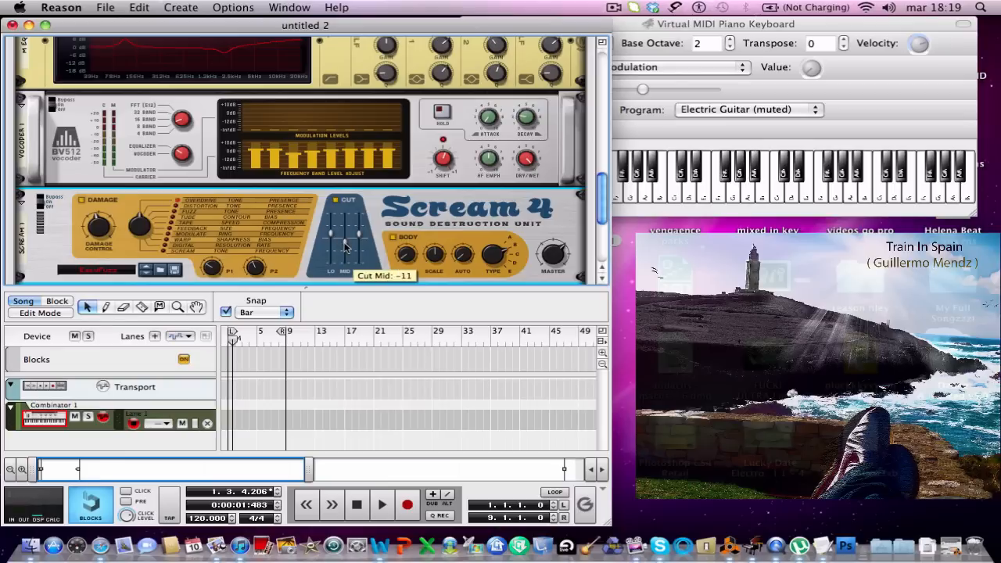
left_click_drag(345, 247, 345, 239)
left_click_drag(345, 239, 345, 242)
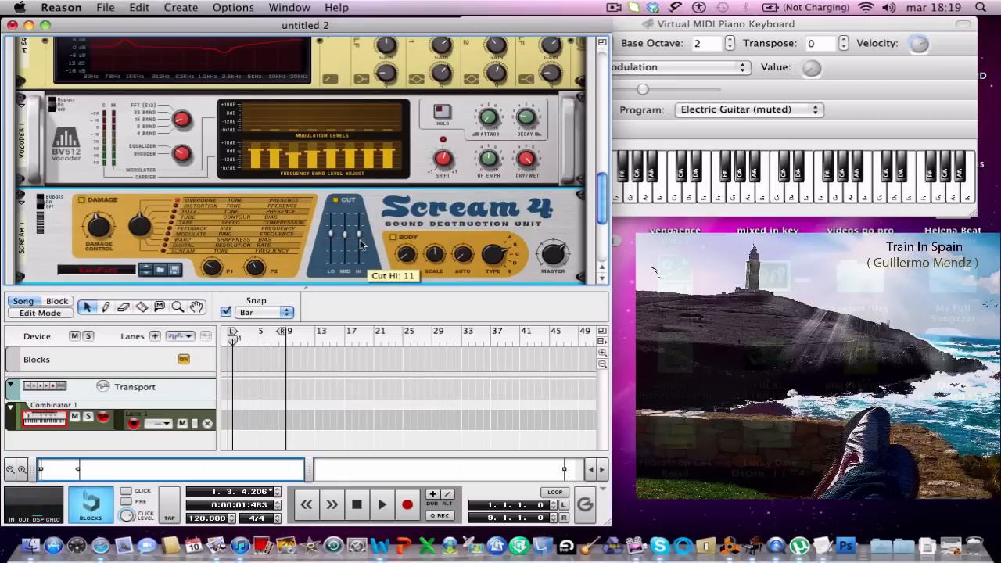
left_click_drag(361, 244, 362, 239)
Adjust Scream 4's Body section, setting Resonance to 2, Scale to 67 and Auto to 0
left_click(394, 241)
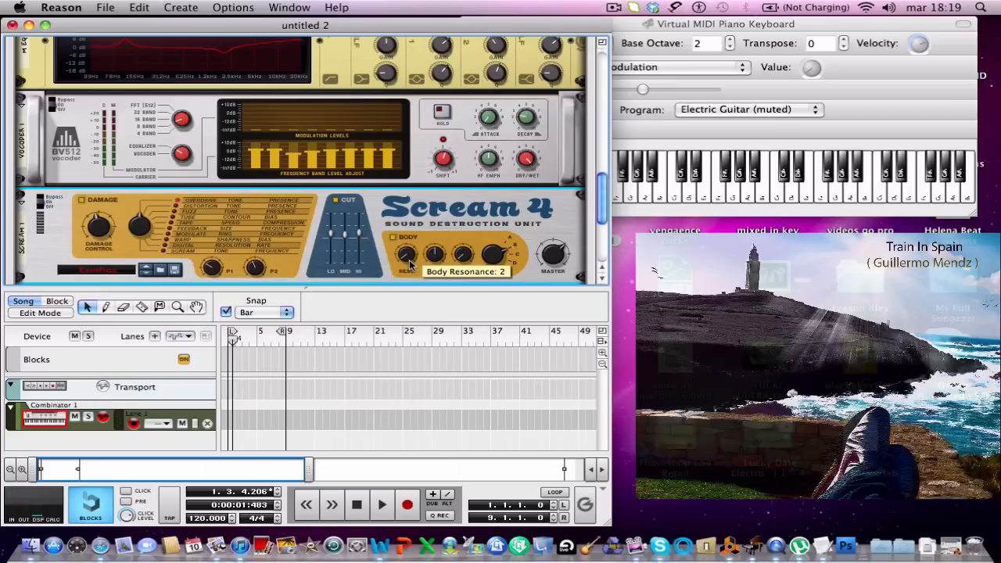
mouse_move(391, 217)
left_mouse_down()
mouse_move(383, 202)
mouse_move(385, 223)
left_mouse_up()
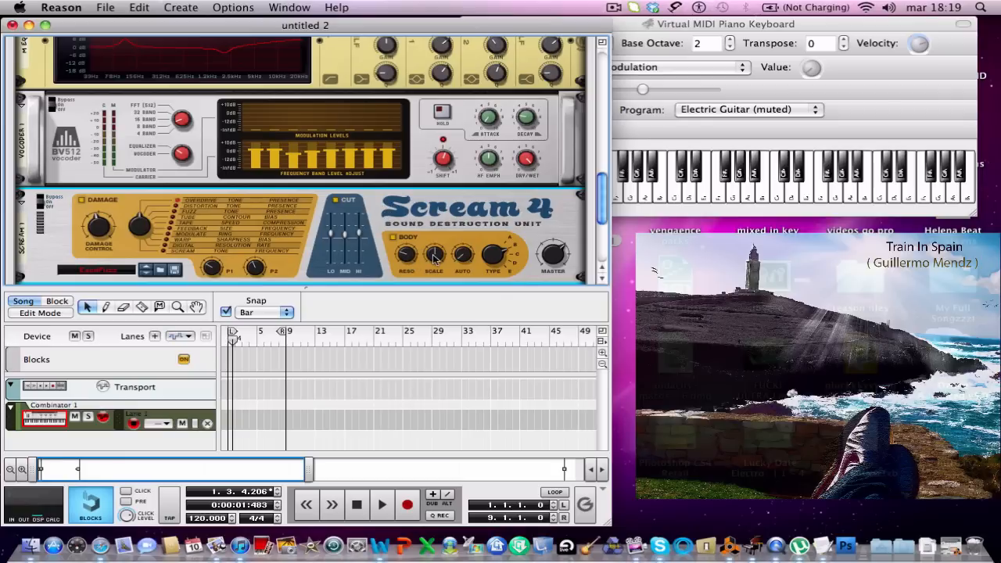
mouse_move(435, 258)
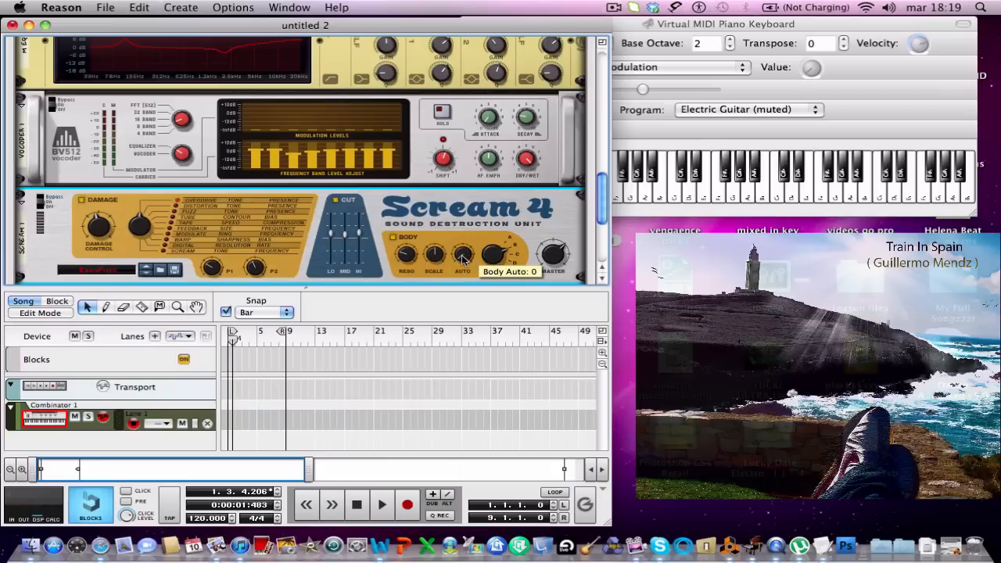
left_click_drag(463, 259, 433, 210)
mouse_move(437, 244)
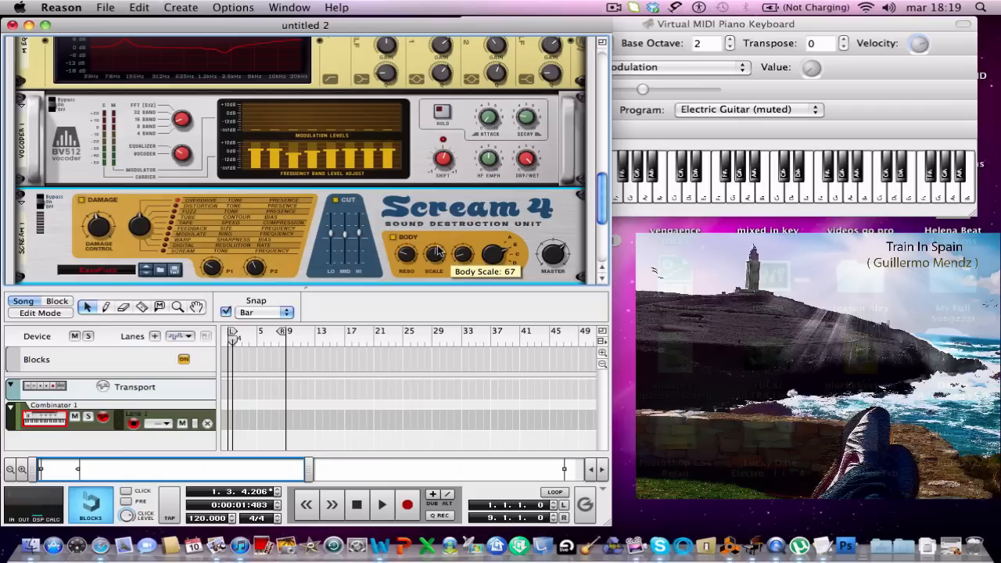
left_click_drag(438, 250, 438, 255)
mouse_move(465, 263)
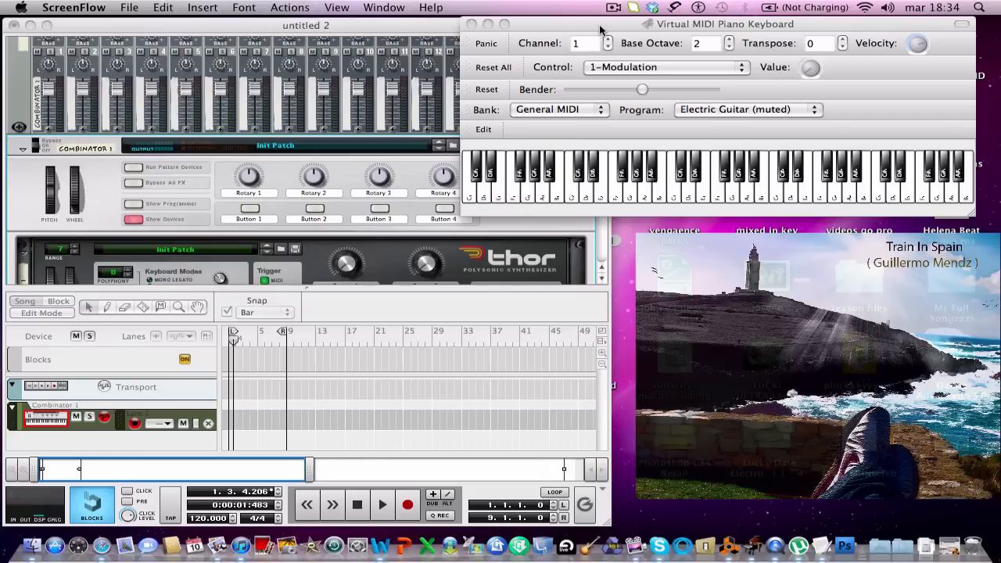
Switch to Virtual MIDI Piano Keyboard and play the lead melody to audition the finished Combinator sound
left_click(596, 25)
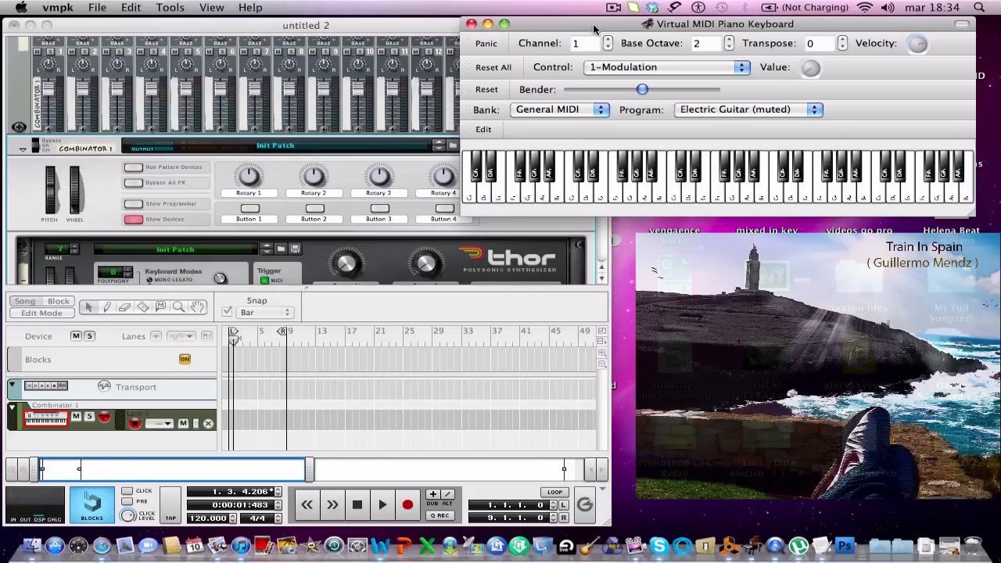
key("h")
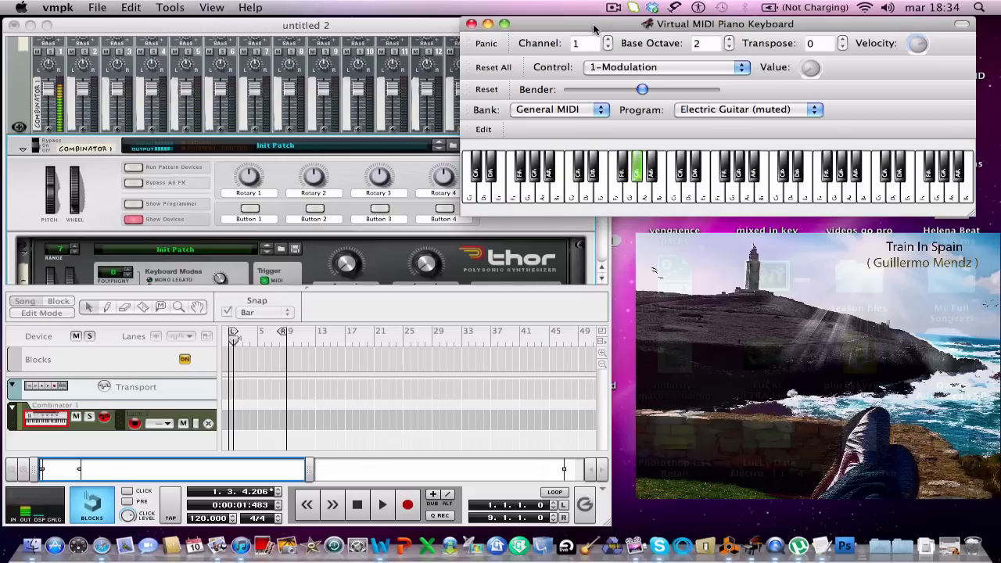
key("2")
key("e")
key("5")
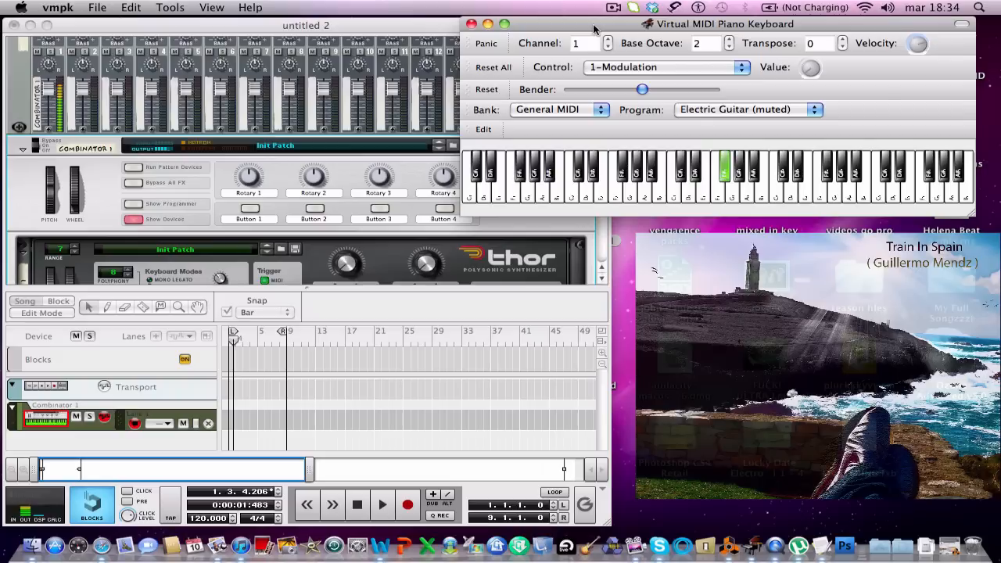
key("6")
key("5")
key("e")
key("h")
key("2")
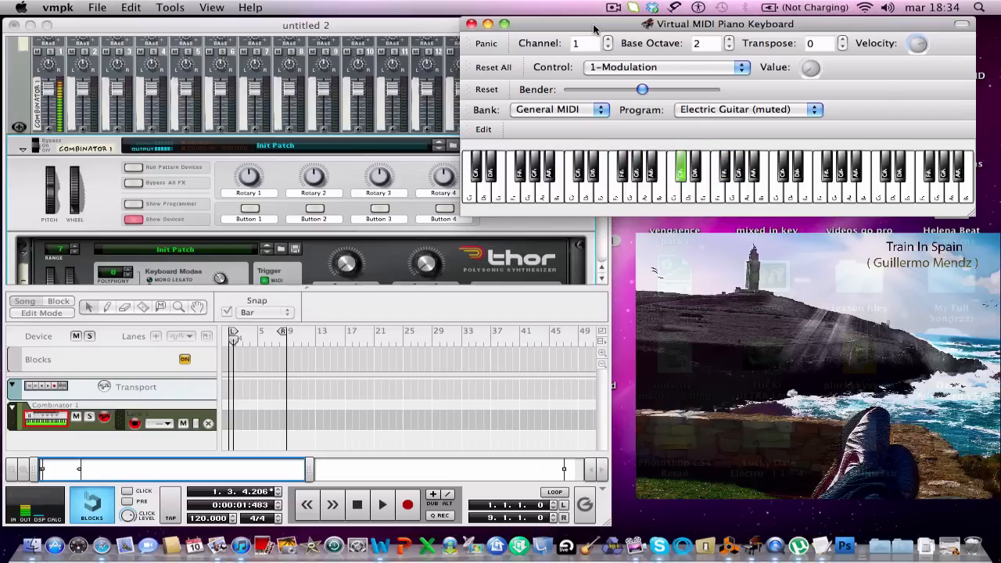
key("e")
key("5")
key("6")
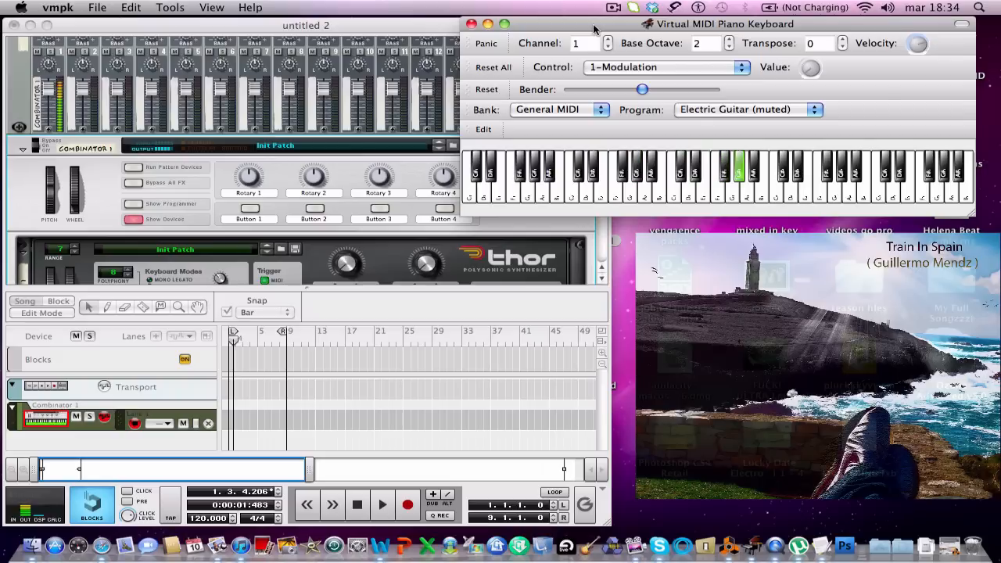
key("y")
key("6")
key("h")
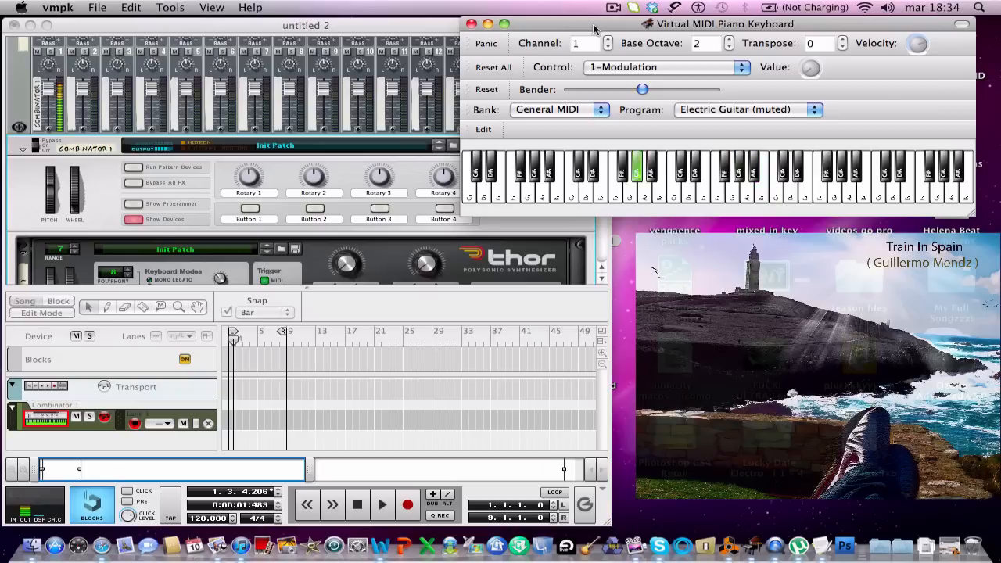
key("2")
key("e")
key("5")
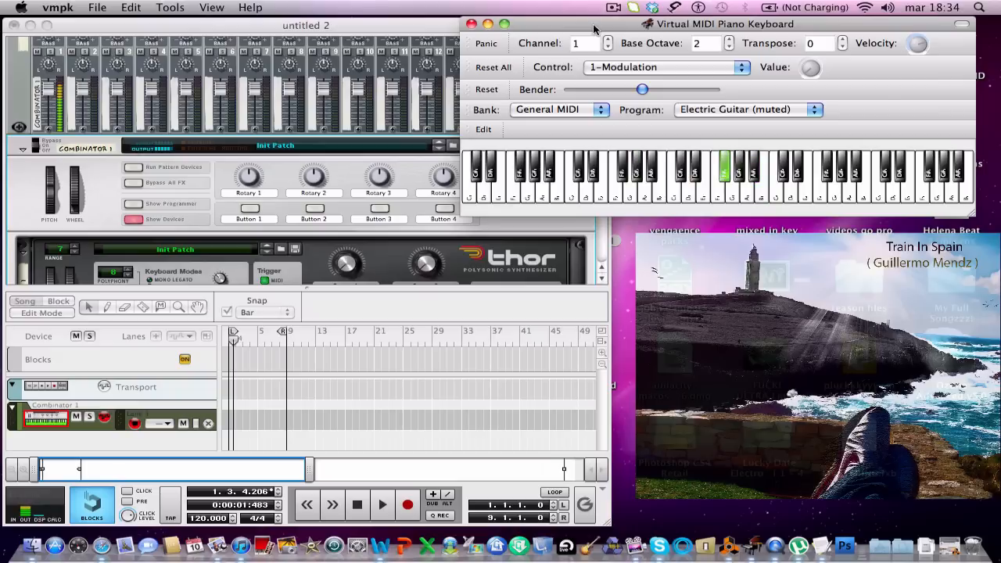
key("6")
key("5")
key("e")
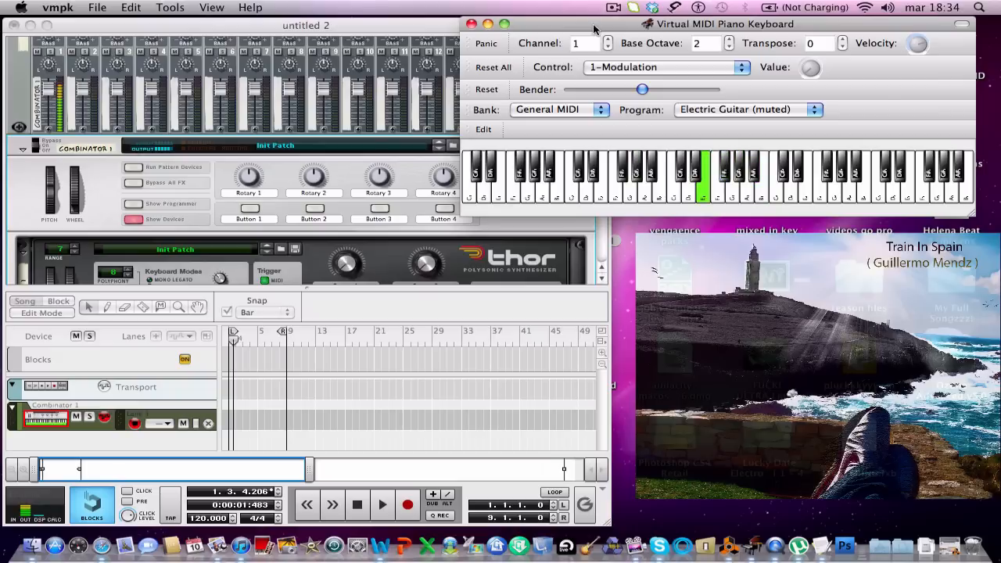
key("h")
key("2")
key("w")
key("3")
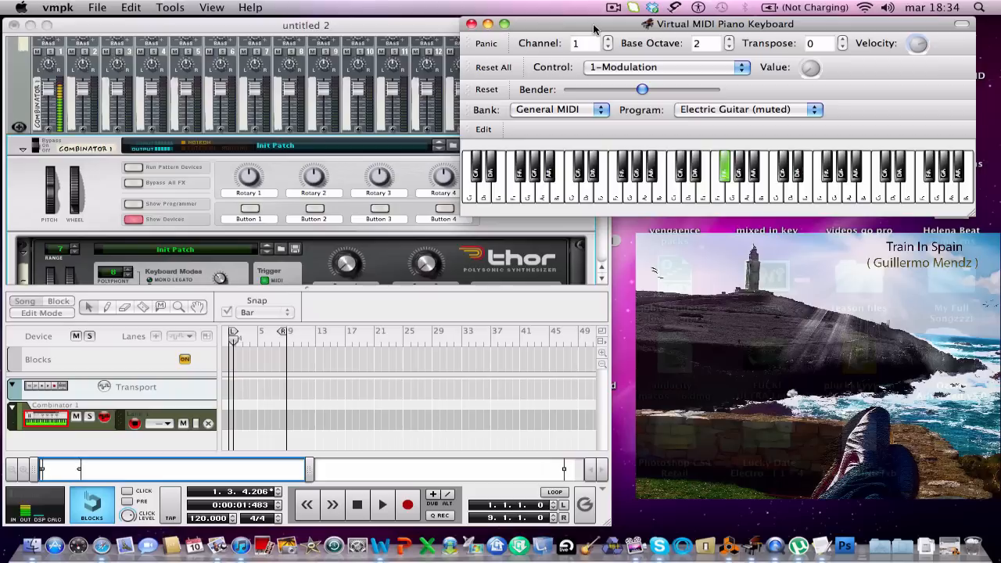
key("w")
key("2")
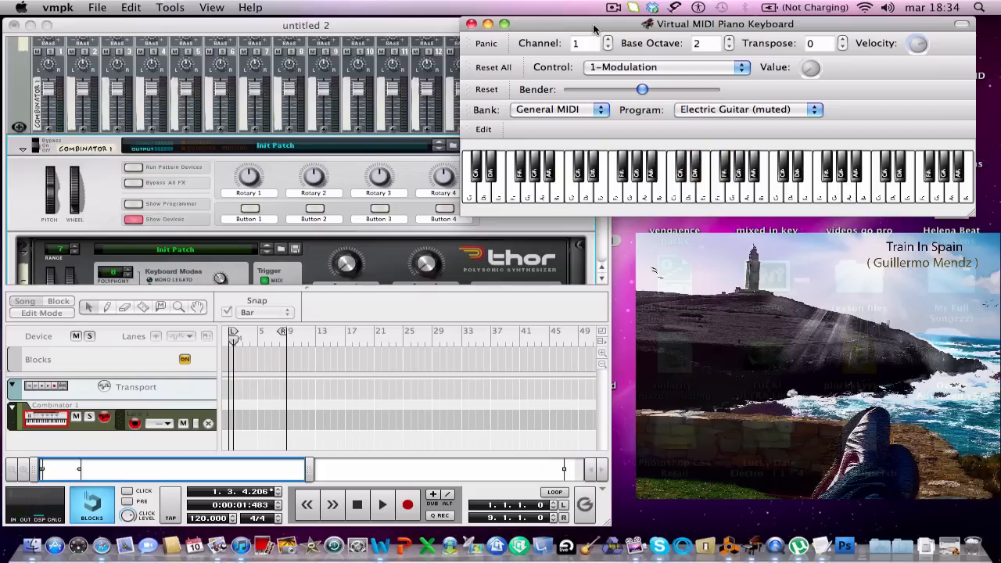
Play the lead melody again from its opening notes to hear the complete synth patch once more
key("h")
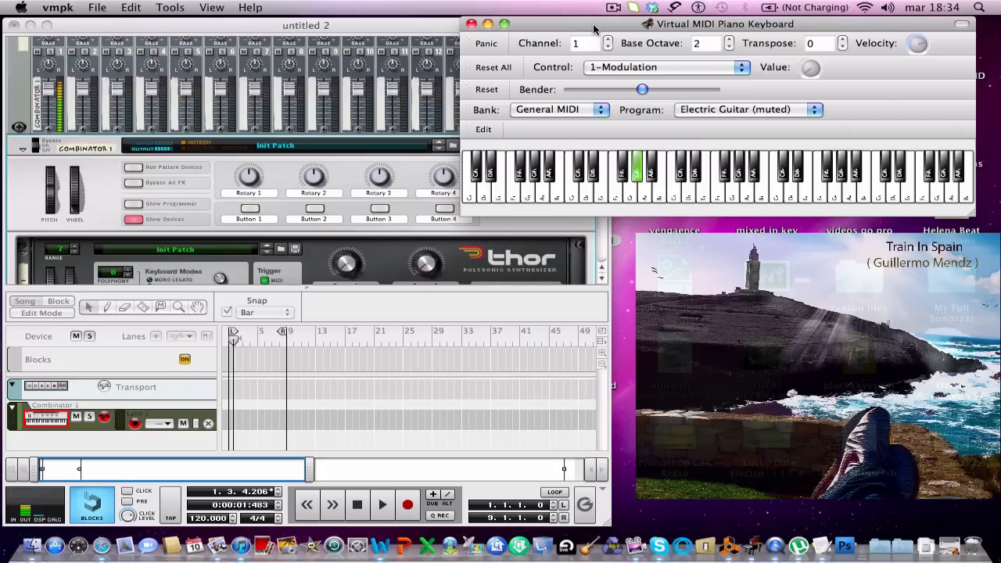
key("2")
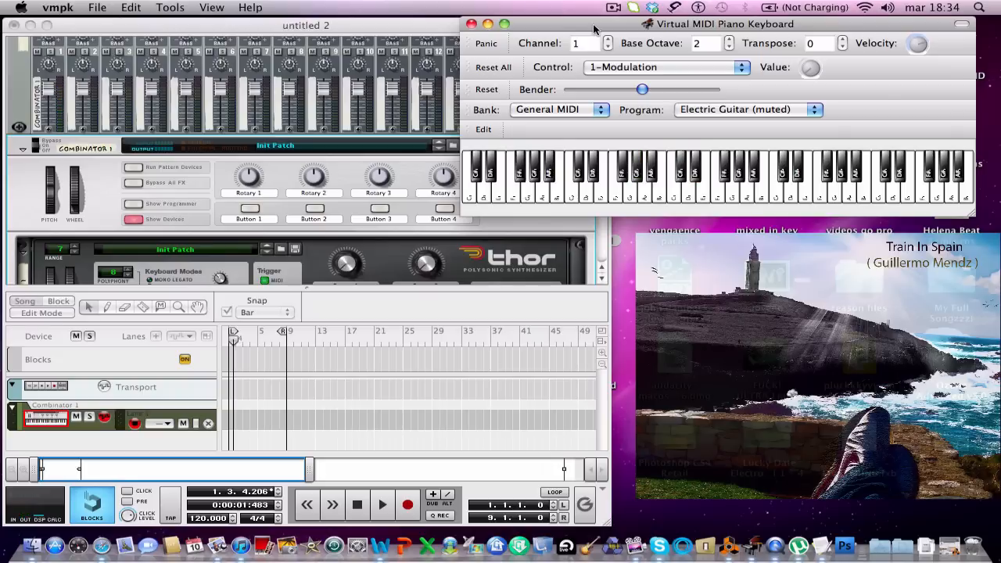
key("h")
key("2")
key("e")
key("6")
key("5")
key("e")
key("h")
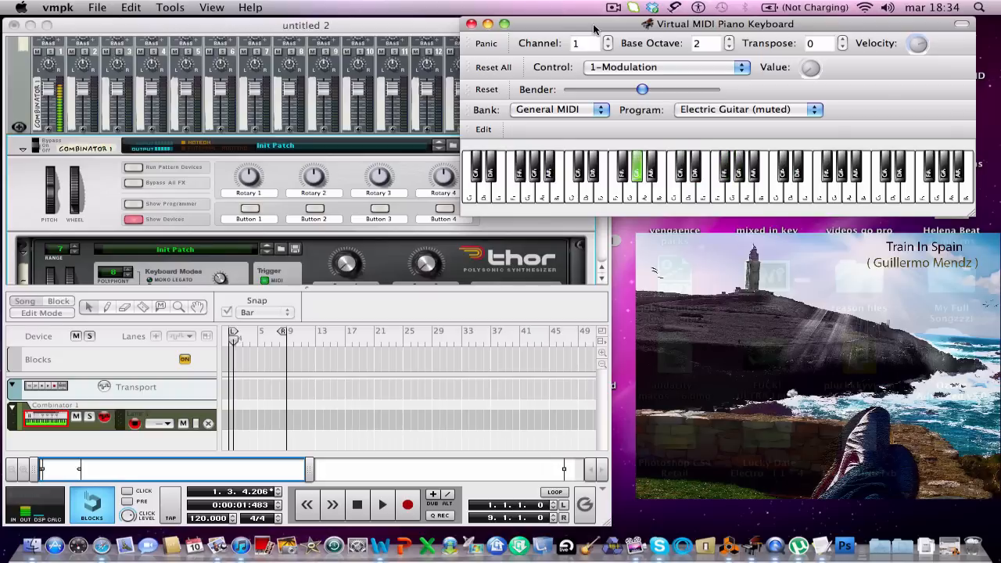
key("2")
key("e")
key("5")
key("6")
key("u")
key("6")
key("h")
key("2")
key("5")
key("6")
key("5")
key("e")
key("h")
key("2")
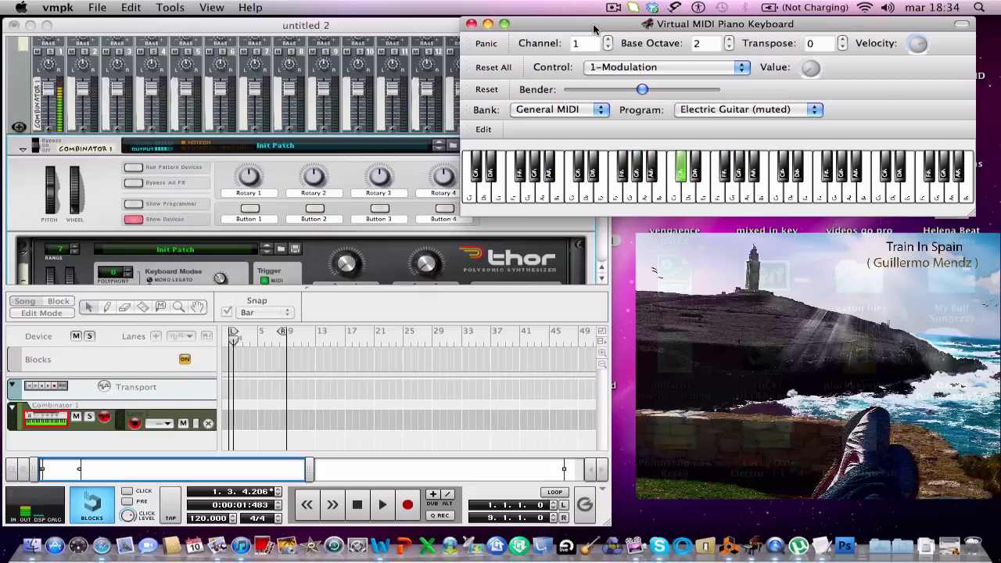
key("e")
key("5")
key("e")
key("3")
key("2")
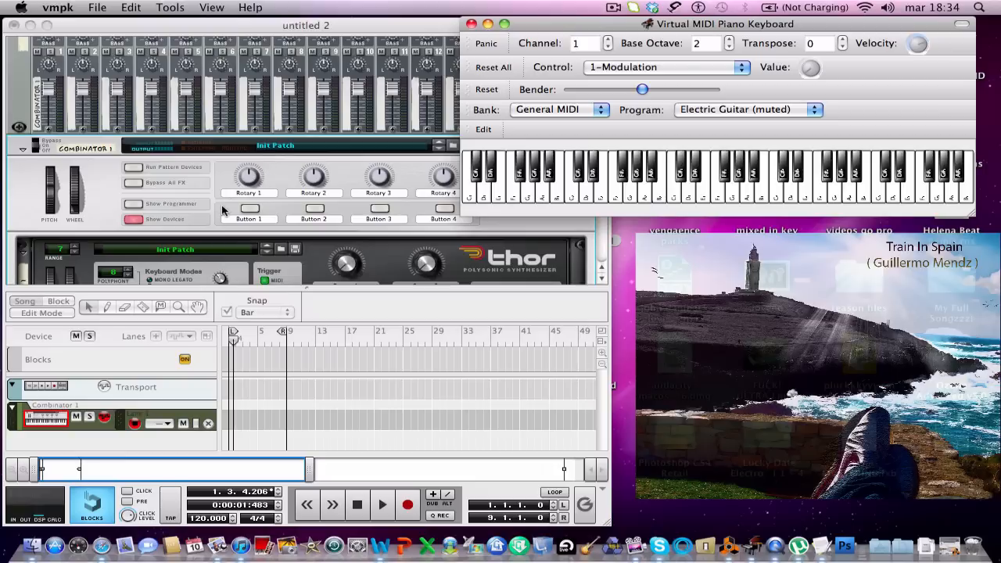
Switch back to Reason and hide the devices inside the Combinator
left_click(134, 220)
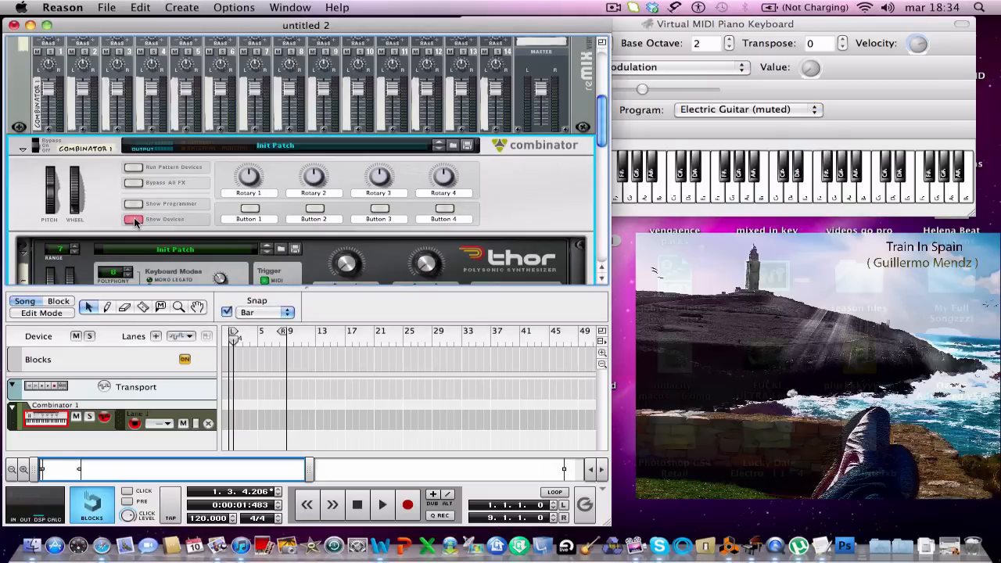
left_click(134, 219)
scroll(176, 255, "down", 3)
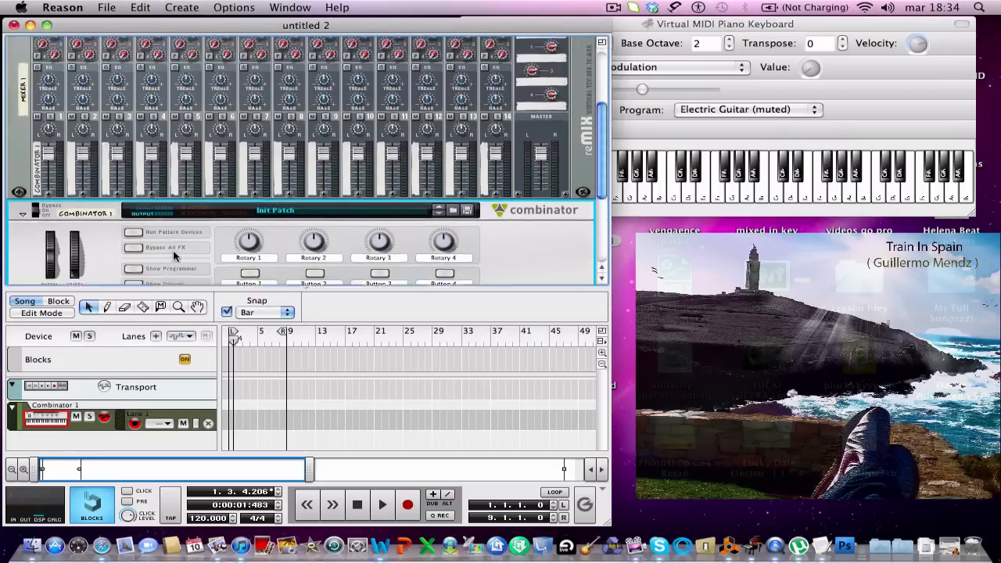
scroll(177, 255, "up", 8)
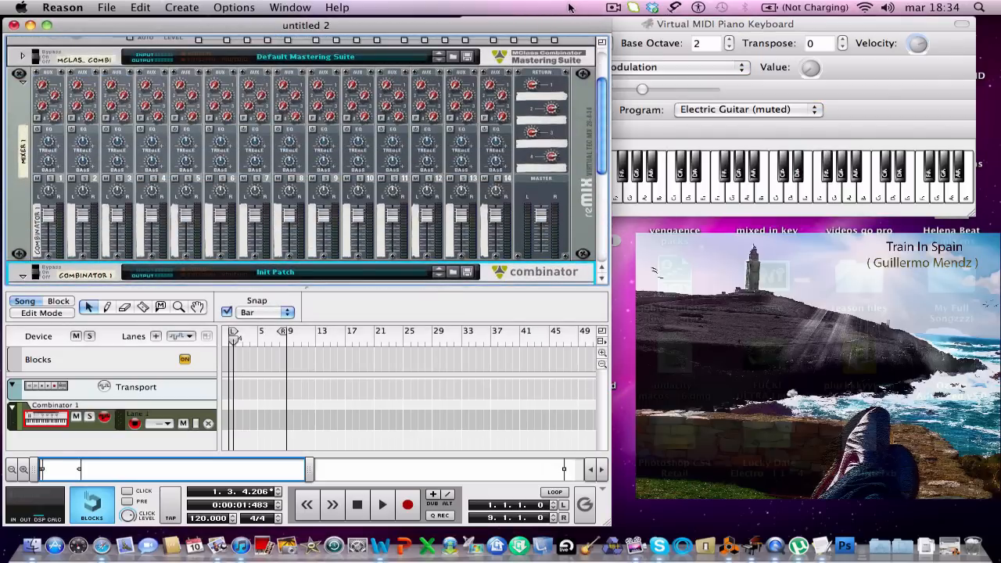